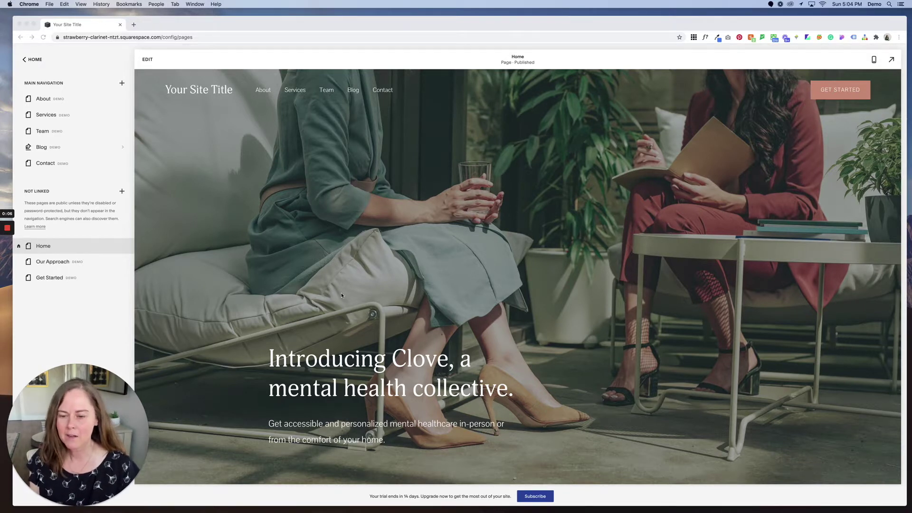
Show the About page from Main Navigation in the preview and scroll through its sections
{"action": "scroll", "coordinate": [387, 299], "scroll_direction": "down", "scroll_amount": 2}
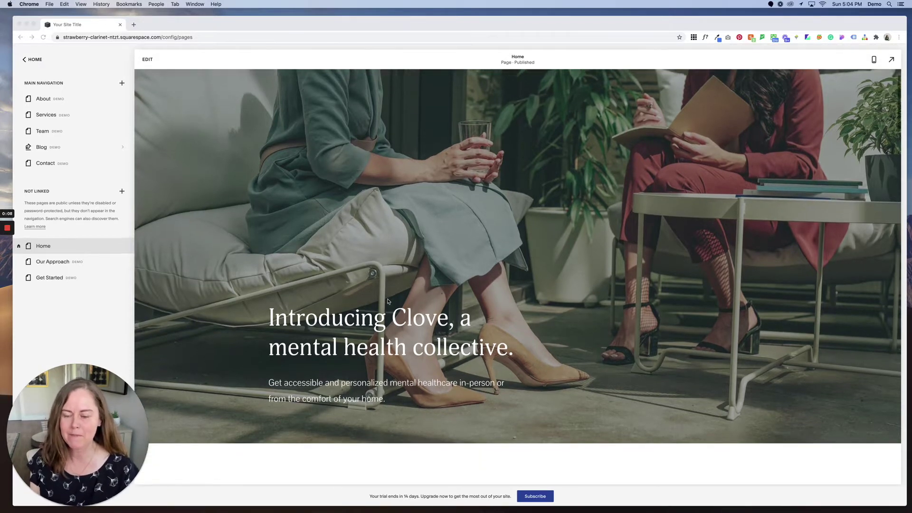
{"action": "scroll", "coordinate": [387, 299], "scroll_direction": "up", "scroll_amount": 2}
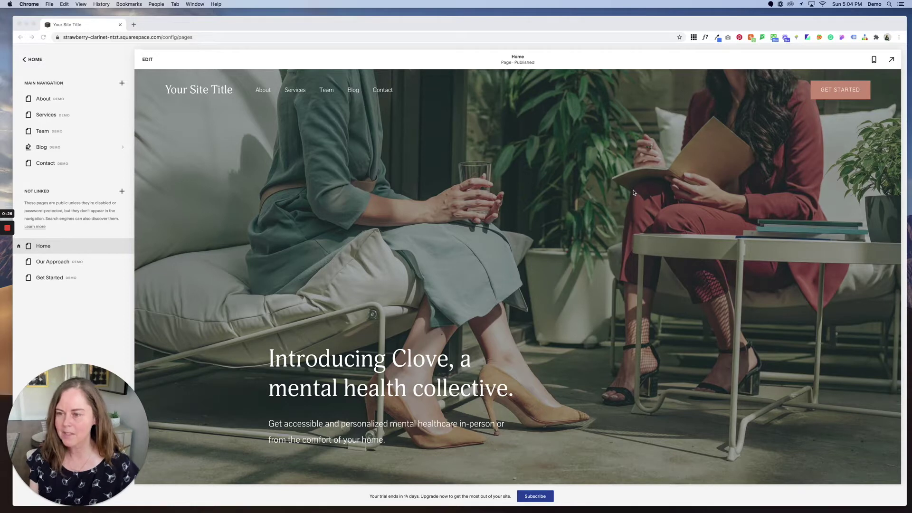
{"action": "left_click", "coordinate": [53, 100]}
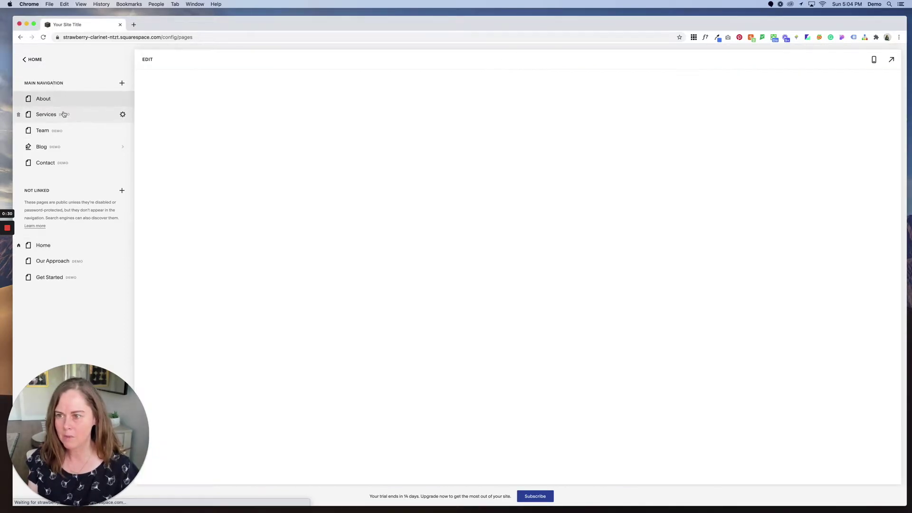
{"action": "scroll", "coordinate": [265, 285], "scroll_direction": "down", "scroll_amount": 15}
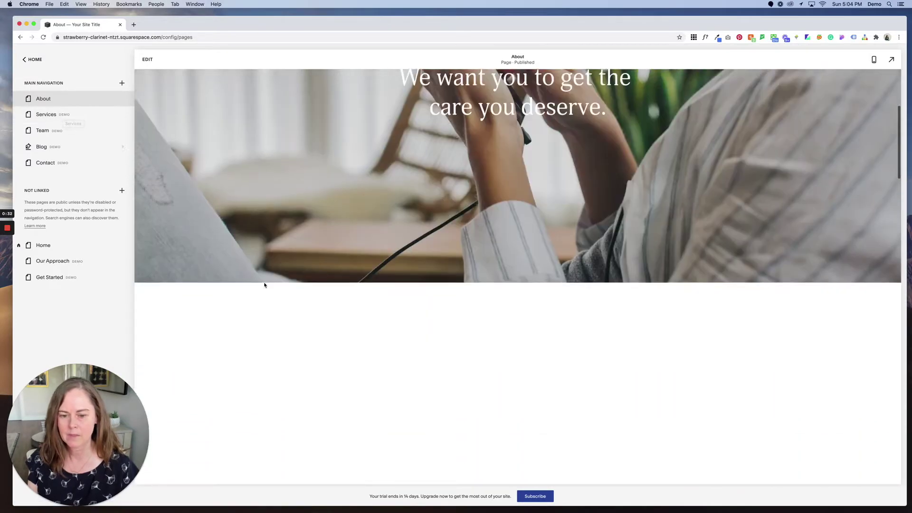
{"action": "scroll", "coordinate": [265, 286], "scroll_direction": "down", "scroll_amount": 5}
{"action": "scroll", "coordinate": [265, 285], "scroll_direction": "up", "scroll_amount": 20}
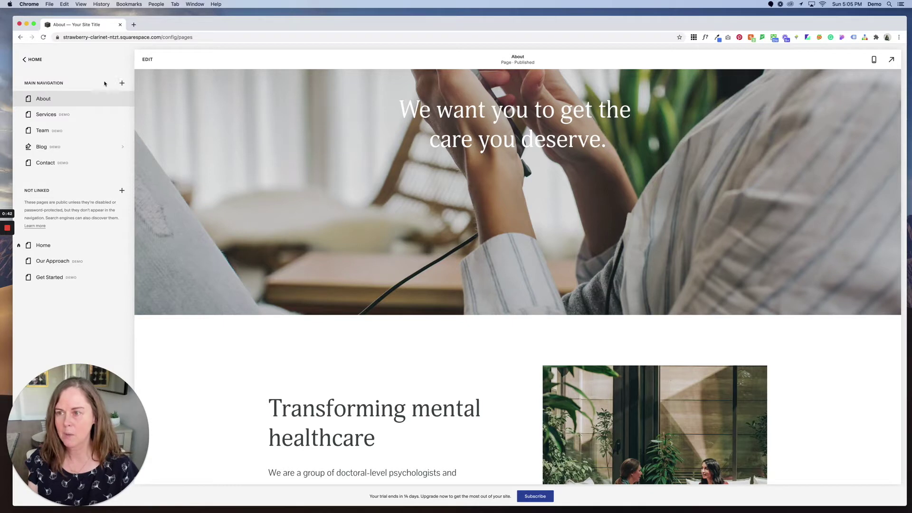
Create a new Main Navigation page from the FAQs 1 page layout
{"action": "left_click", "coordinate": [121, 84]}
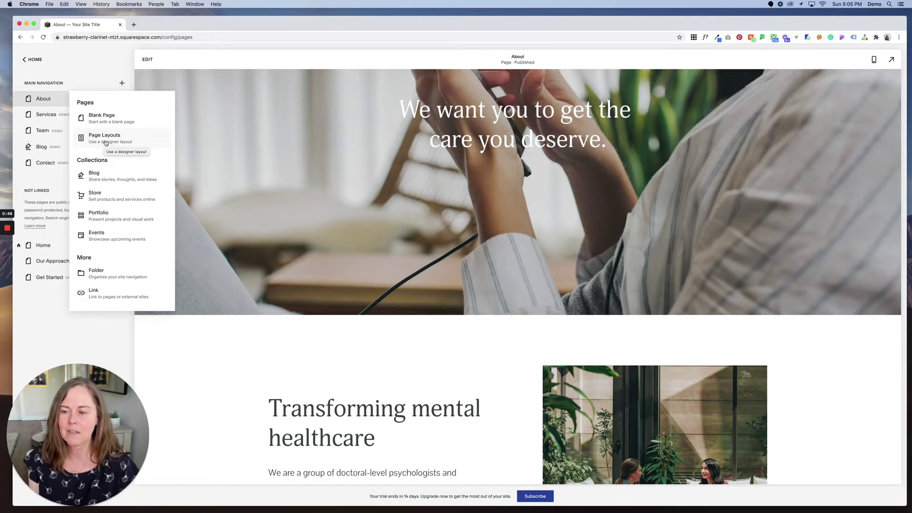
{"action": "left_click", "coordinate": [105, 138]}
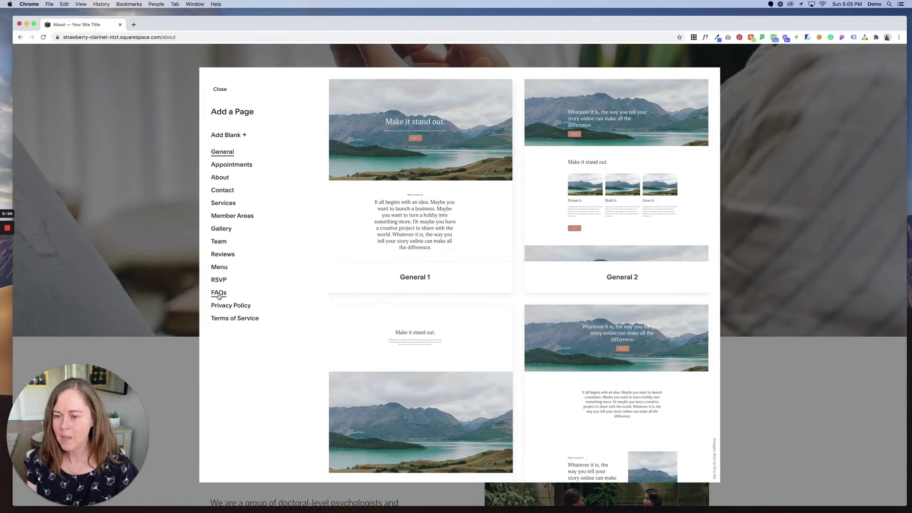
{"action": "left_click", "coordinate": [219, 293]}
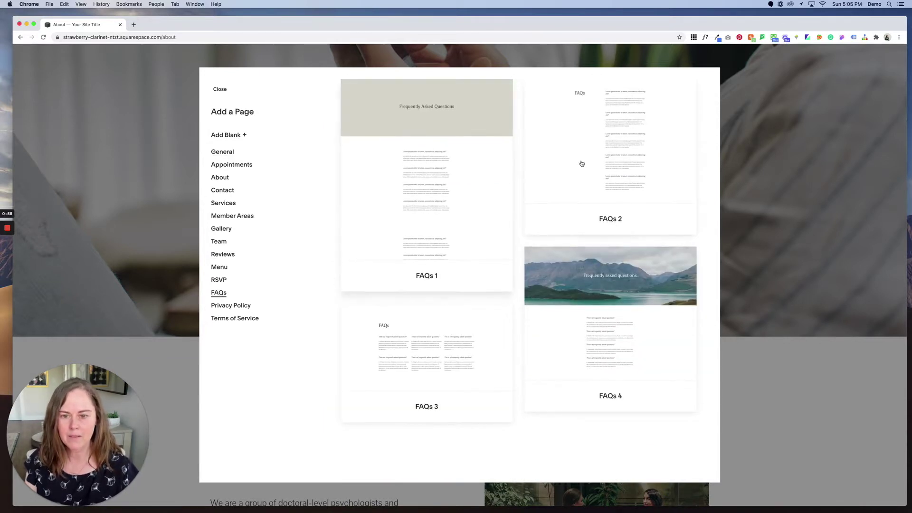
{"action": "left_click", "coordinate": [408, 118]}
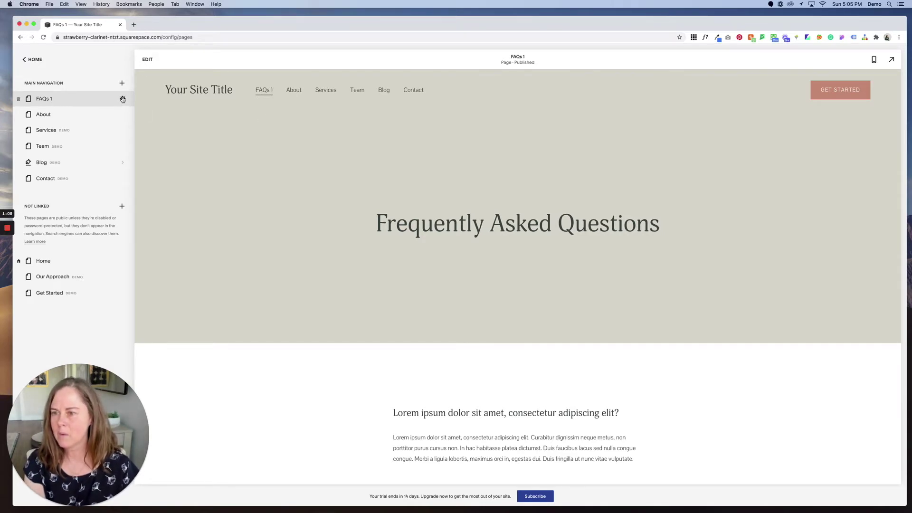
{"action": "left_click", "coordinate": [122, 99]}
Shorten the page title and navigation title to FAQ and the URL slug to /faq
{"action": "left_click", "coordinate": [471, 219]}
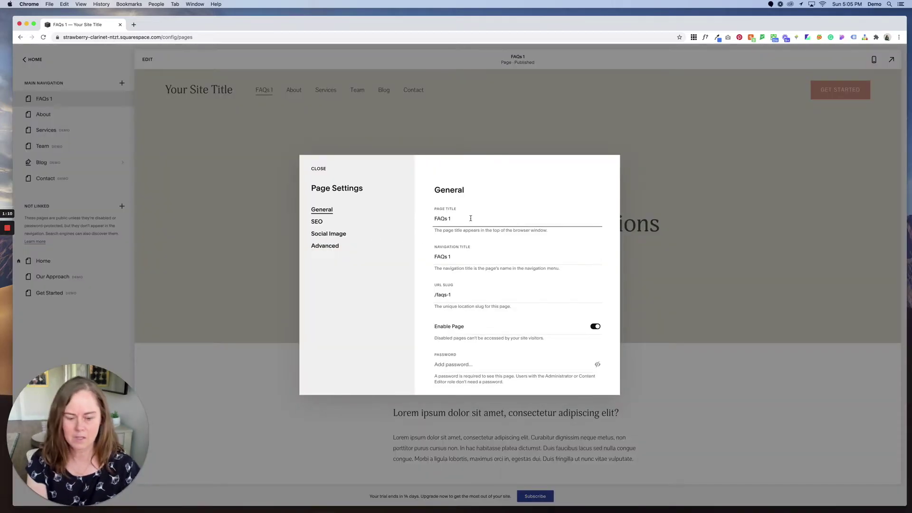
{"action": "key", "text": "BackSpace"}
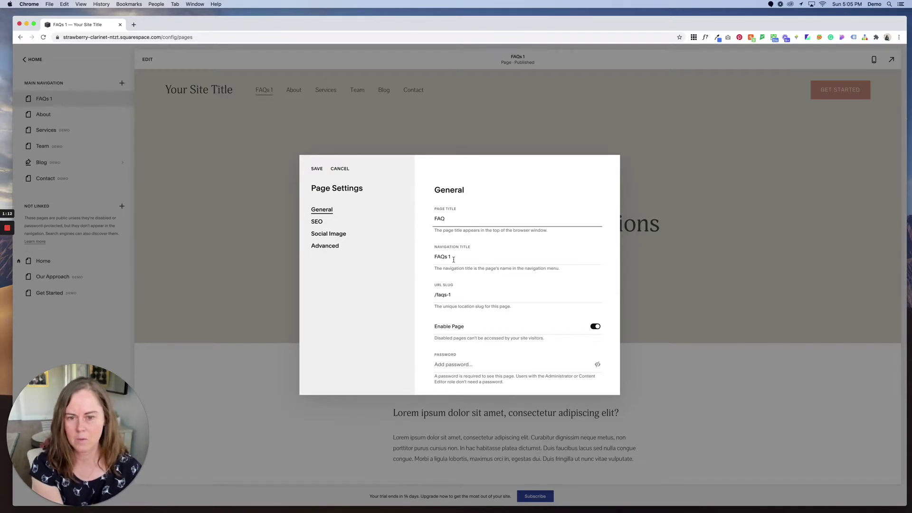
{"action": "left_click", "coordinate": [454, 259]}
{"action": "key", "text": "BackSpace"}
{"action": "key", "text": "BackSpace"}
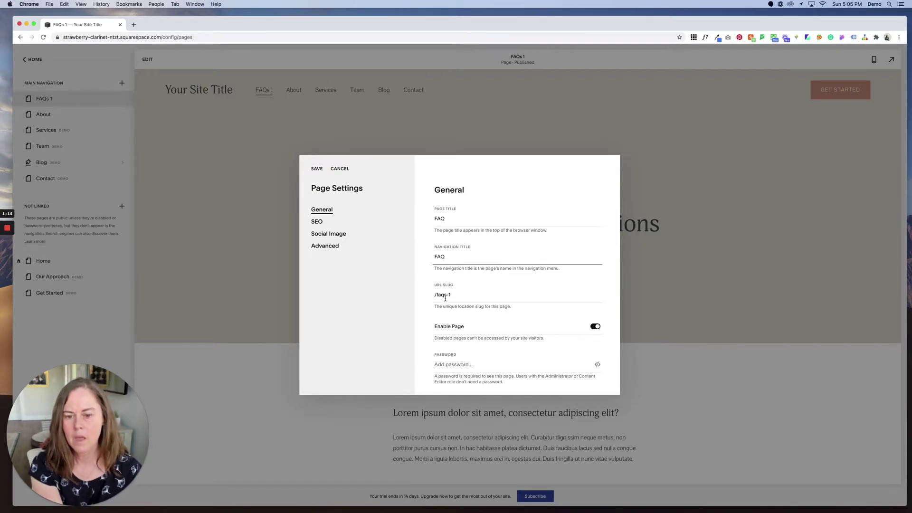
{"action": "left_click", "coordinate": [445, 295]}
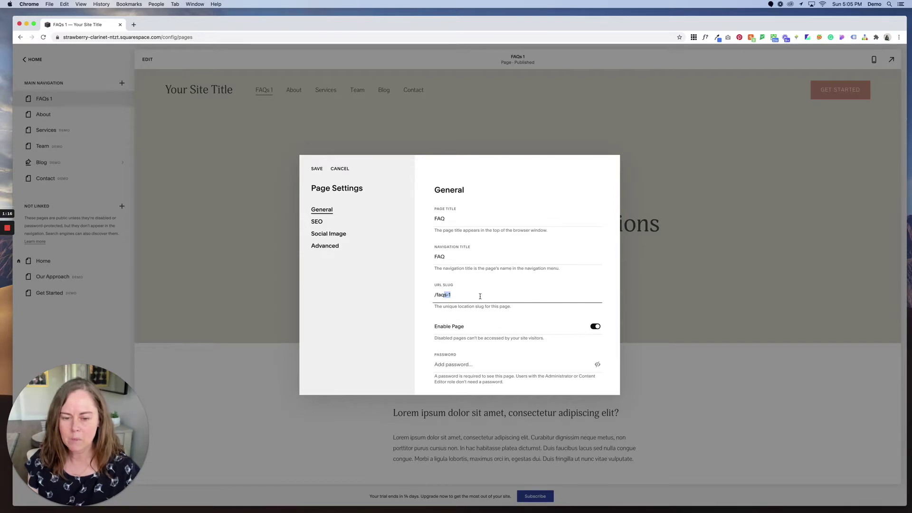
{"action": "key", "text": "BackSpace"}
{"action": "key", "text": "BackSpace"}
{"action": "key", "text": "BackSpace"}
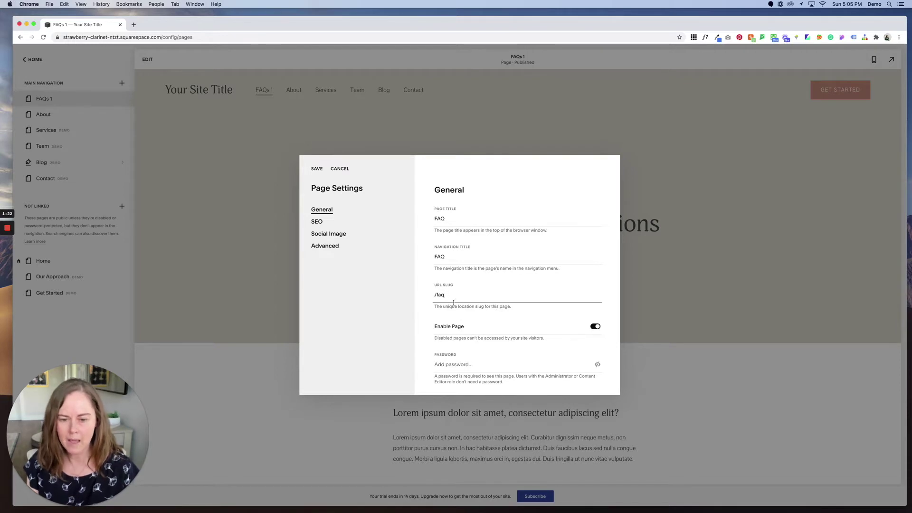
{"action": "scroll", "coordinate": [431, 242], "scroll_direction": "up", "scroll_amount": 1}
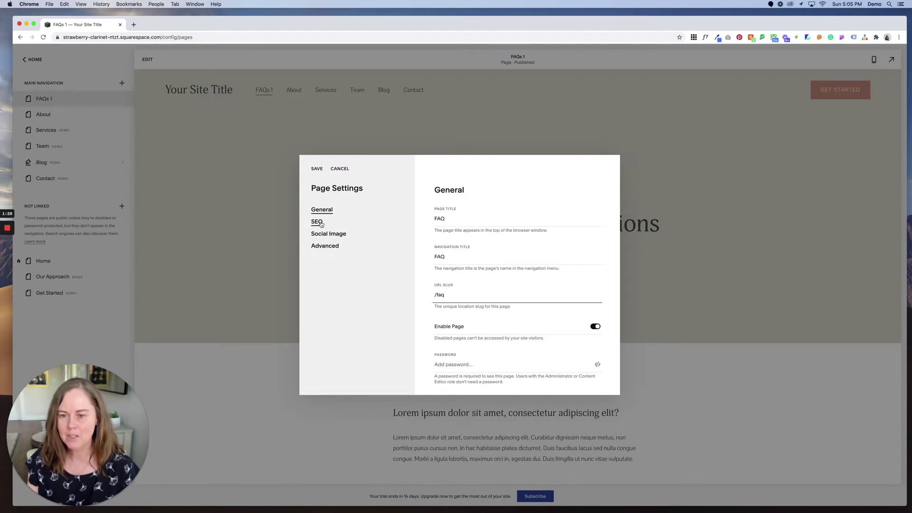
{"action": "left_click", "coordinate": [318, 223]}
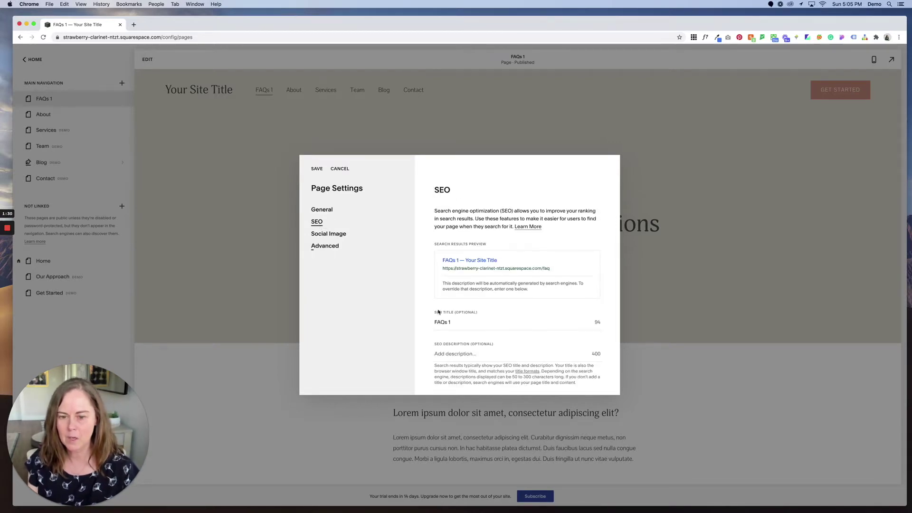
Delete the FAQ page's SEO title and save its settings
{"action": "triple_click", "coordinate": [440, 326]}
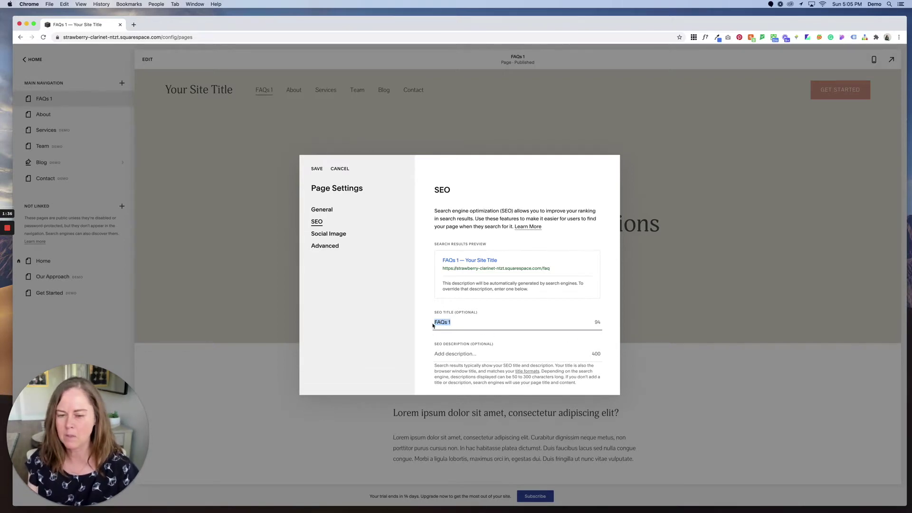
{"action": "key", "text": "BackSpace"}
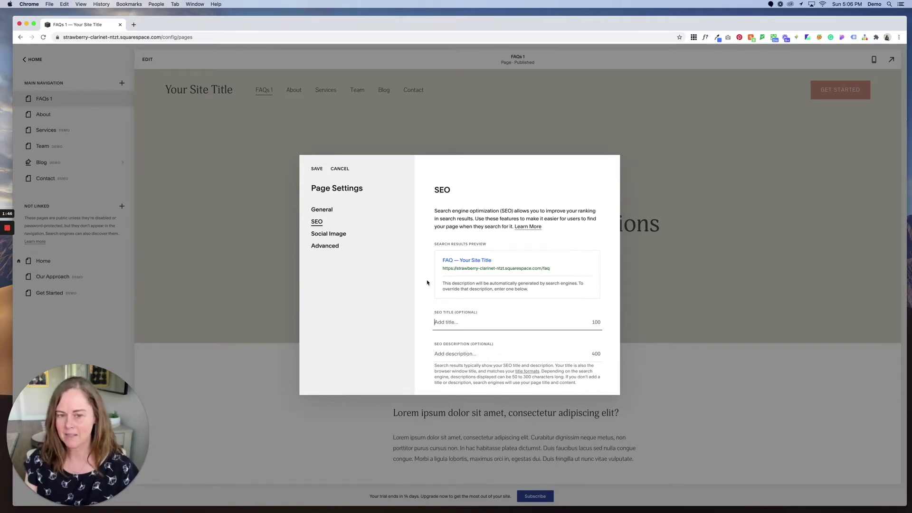
{"action": "left_click", "coordinate": [317, 169]}
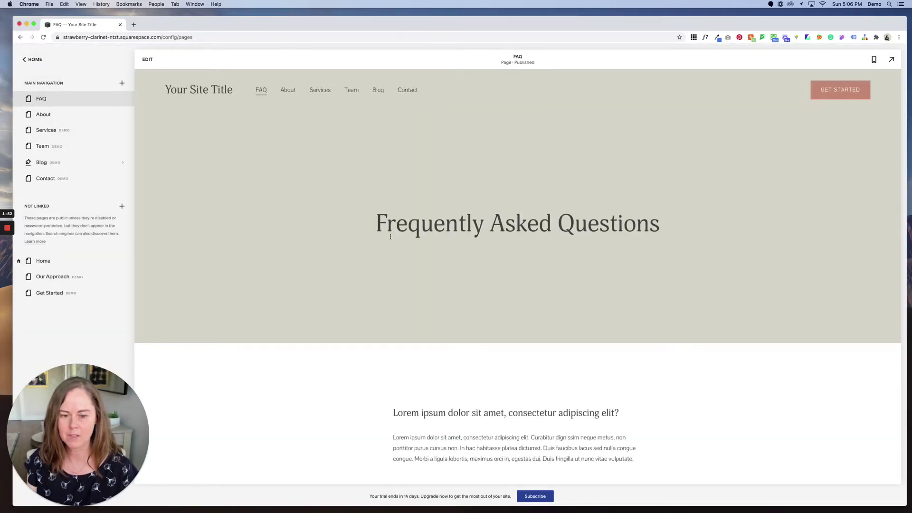
Move Services to the top of Main Navigation and move FAQ into Not Linked
{"action": "scroll", "coordinate": [391, 236], "scroll_direction": "down", "scroll_amount": 10}
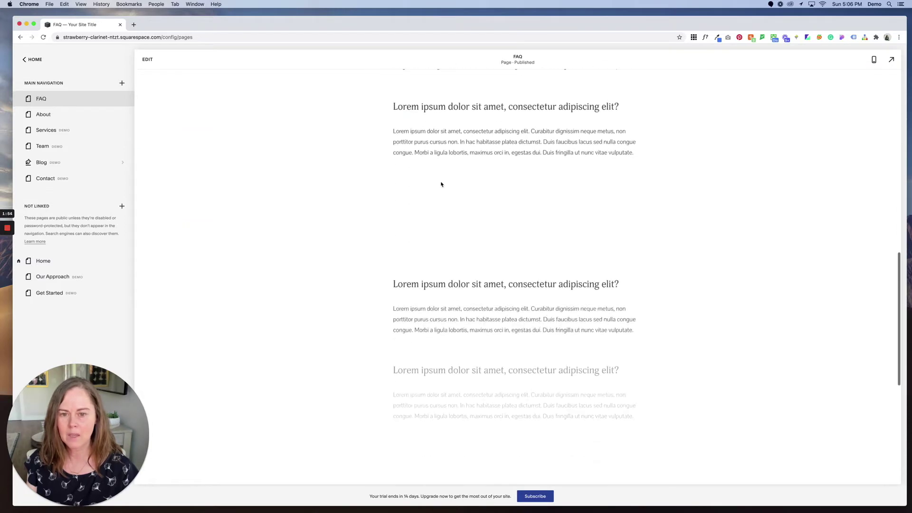
{"action": "scroll", "coordinate": [442, 200], "scroll_direction": "up", "scroll_amount": 10}
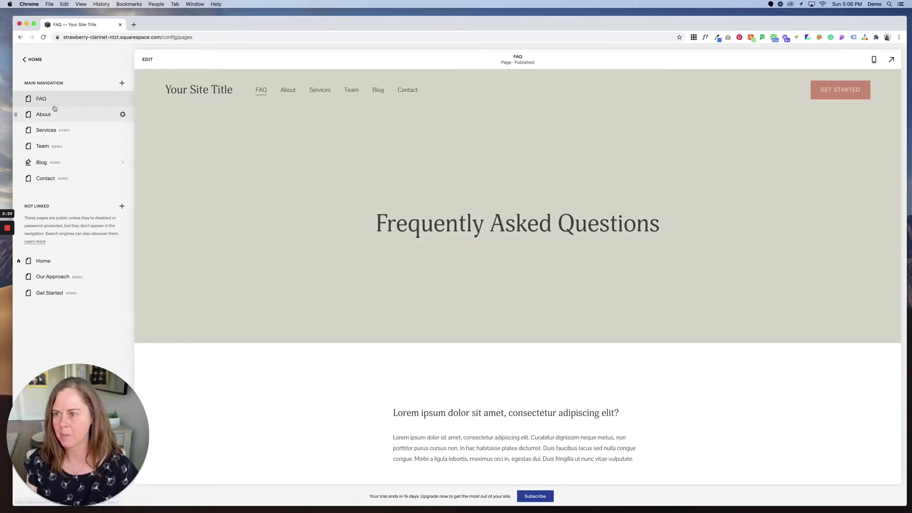
{"action": "left_click_drag", "start_coordinate": [53, 102], "coordinate": [51, 163]}
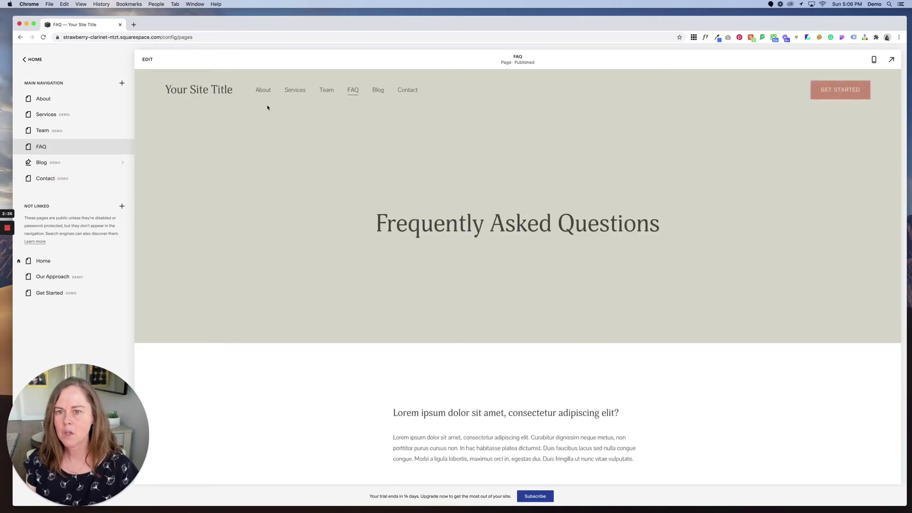
{"action": "mouse_move", "coordinate": [58, 117]}
{"action": "left_mouse_down"}
{"action": "mouse_move", "coordinate": [57, 80]}
{"action": "mouse_move", "coordinate": [58, 99]}
{"action": "left_mouse_up"}
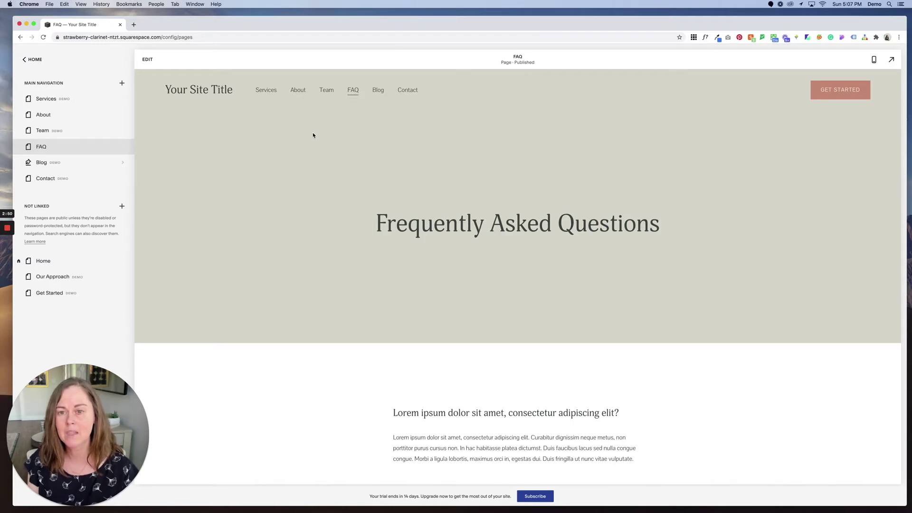
{"action": "left_click_drag", "start_coordinate": [54, 148], "coordinate": [60, 265]}
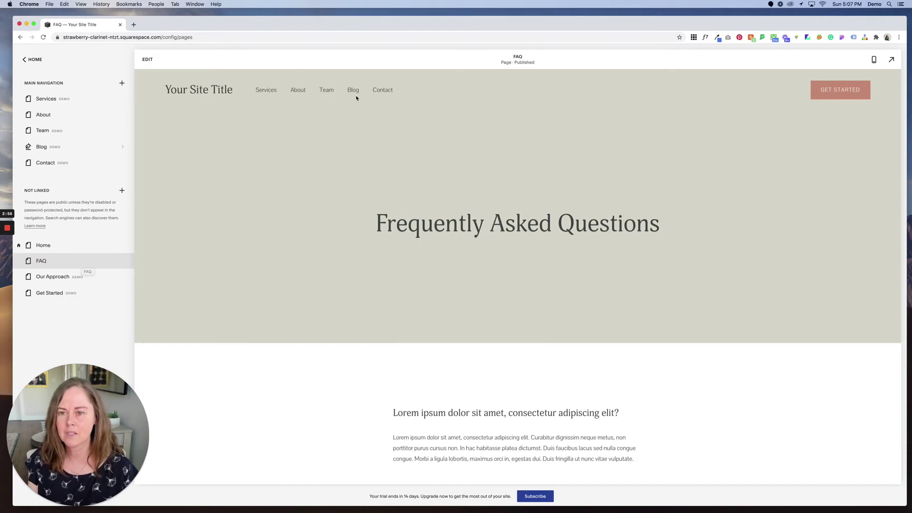
{"action": "scroll", "coordinate": [382, 102], "scroll_direction": "down", "scroll_amount": 10}
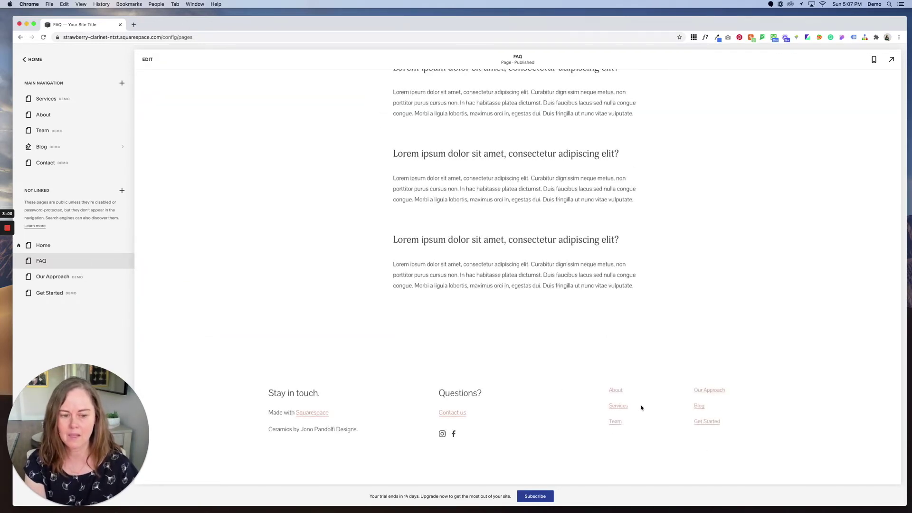
Replace the footer's 'Get Started' text with FAQ
{"action": "left_click", "coordinate": [148, 59]}
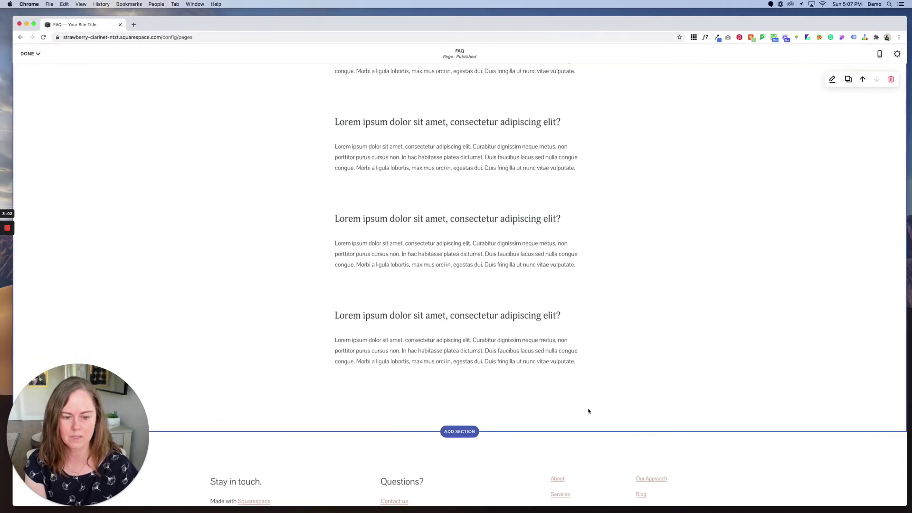
{"action": "left_click", "coordinate": [461, 377]}
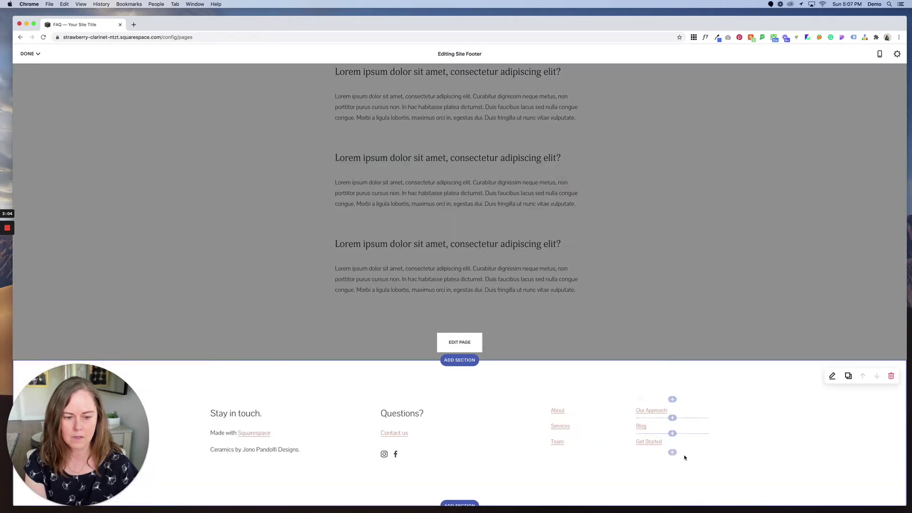
{"action": "left_click", "coordinate": [664, 442]}
{"action": "triple_click", "coordinate": [664, 442]}
{"action": "type", "text": "FAQ"}
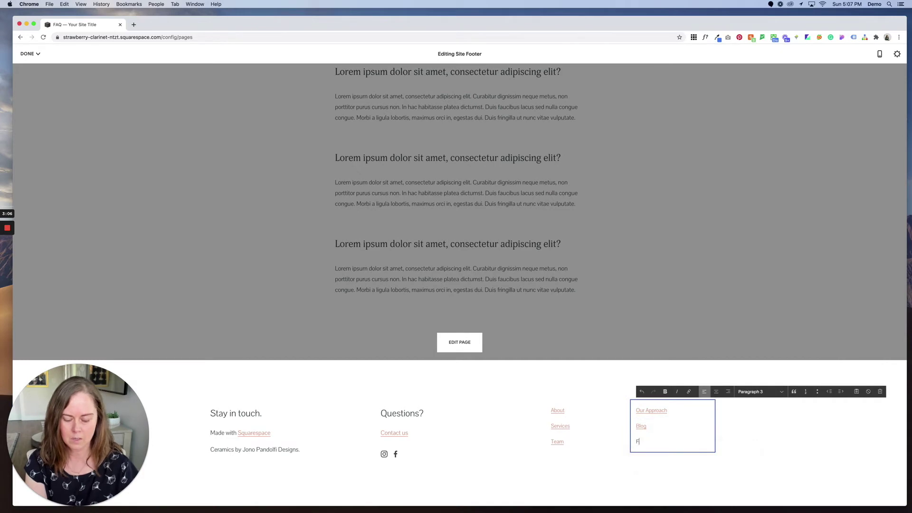
Link the footer FAQ text to the site's FAQ page and save the footer
{"action": "double_click", "coordinate": [651, 443]}
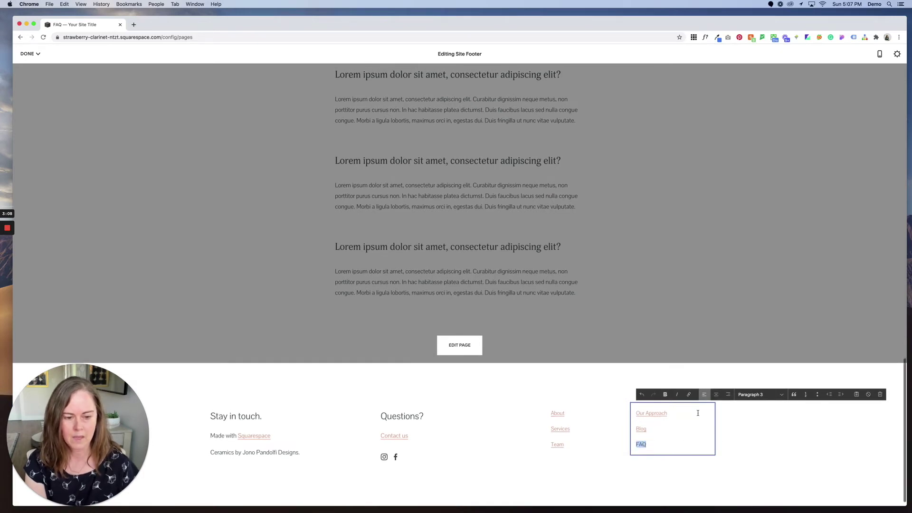
{"action": "left_click", "coordinate": [689, 391]}
{"action": "left_click", "coordinate": [739, 470]}
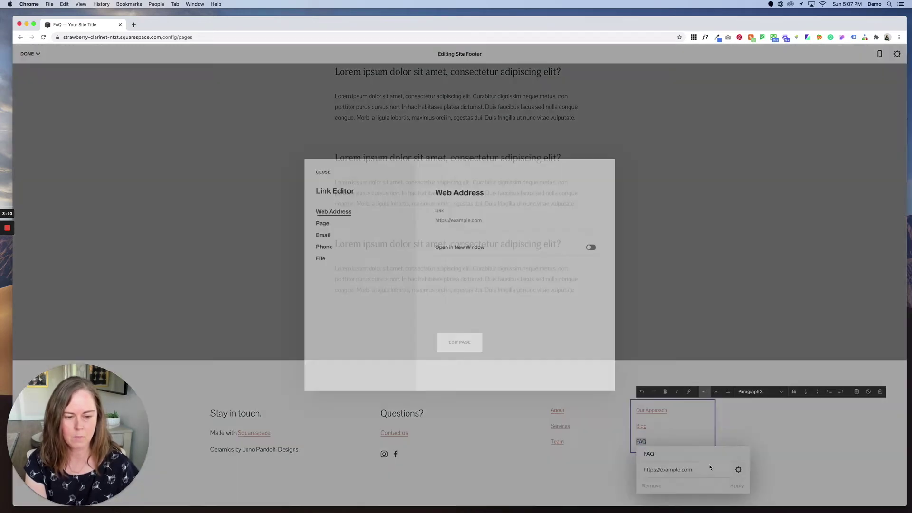
{"action": "left_click", "coordinate": [317, 222]}
{"action": "left_click", "coordinate": [456, 230]}
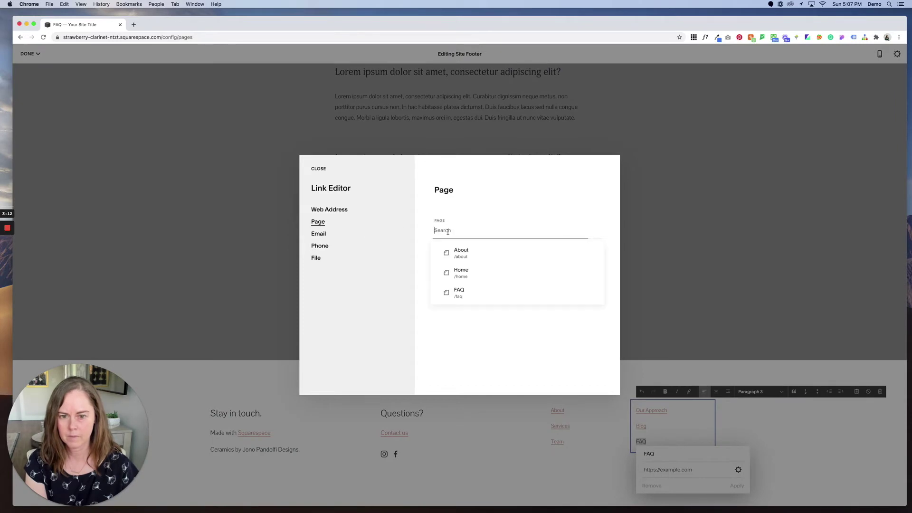
{"action": "left_click", "coordinate": [455, 292]}
{"action": "left_click", "coordinate": [316, 170]}
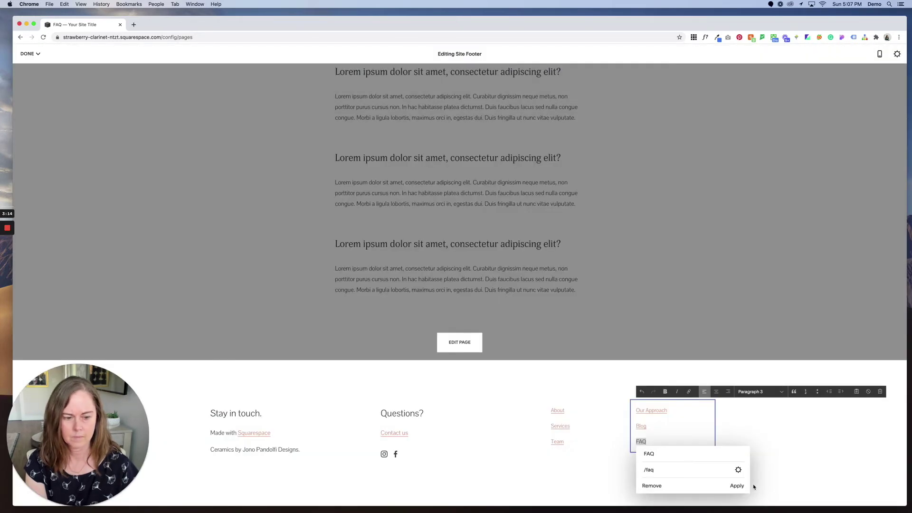
{"action": "left_click", "coordinate": [738, 487]}
{"action": "left_click", "coordinate": [27, 54]}
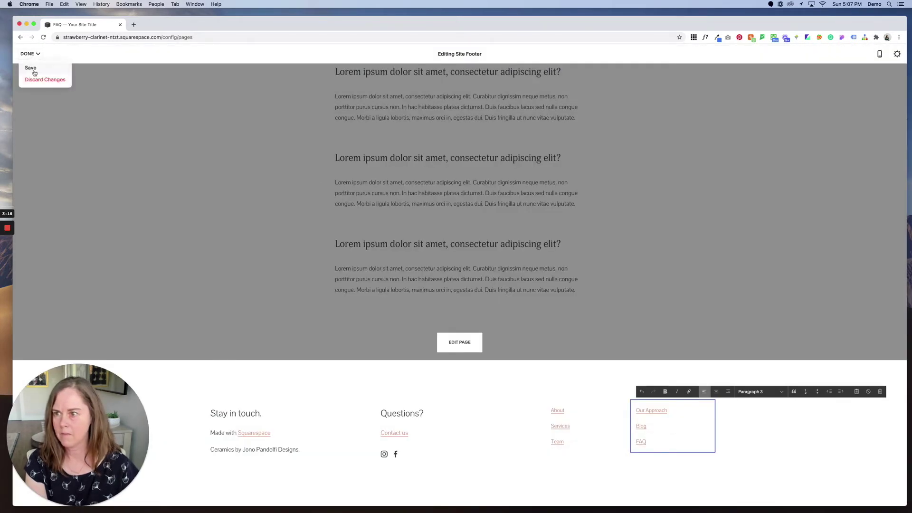
{"action": "left_click", "coordinate": [34, 69]}
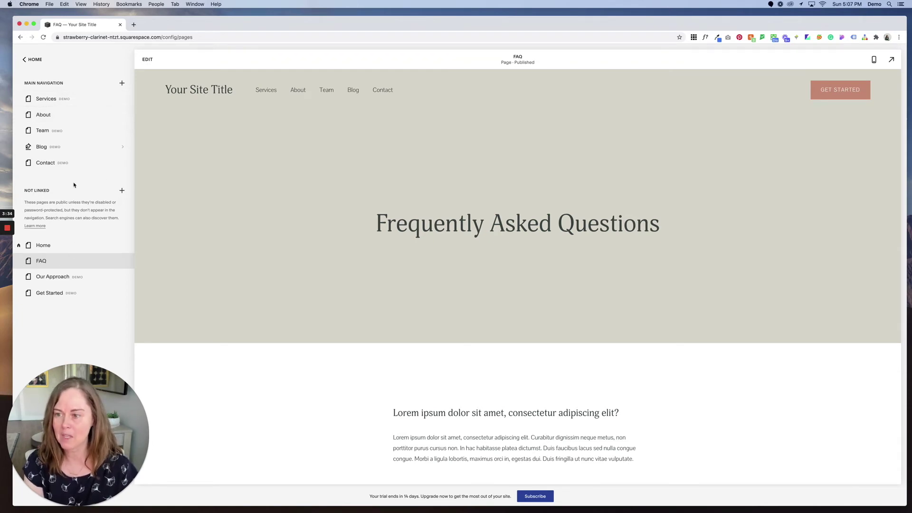
Open the page and collection type list for a new Not Linked page
{"action": "left_click", "coordinate": [122, 191]}
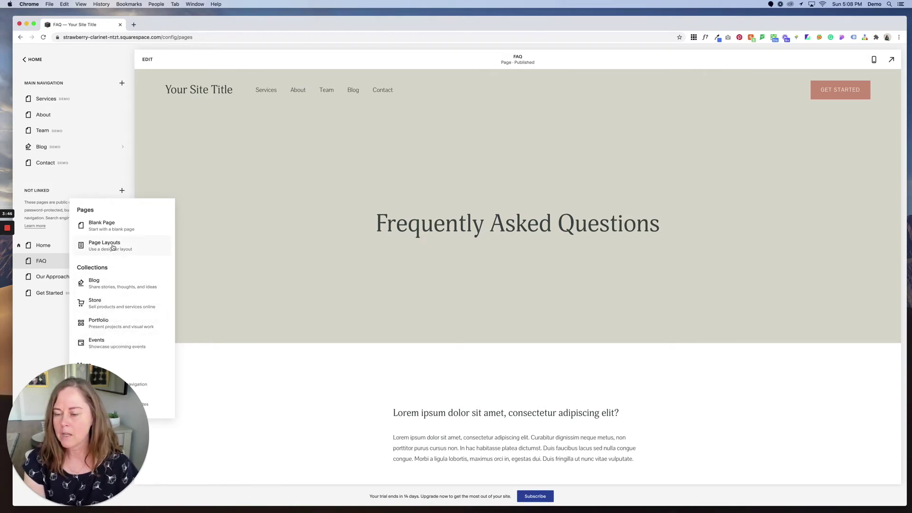
{"action": "left_click_drag", "start_coordinate": [112, 232], "coordinate": [151, 158]}
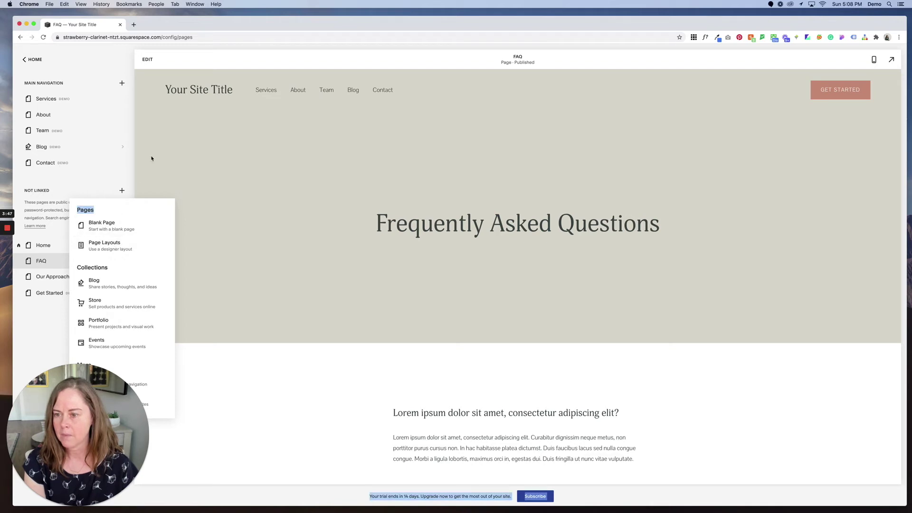
Preview the Services and About page layouts, then close the chooser without adding anything
{"action": "left_click", "coordinate": [109, 246]}
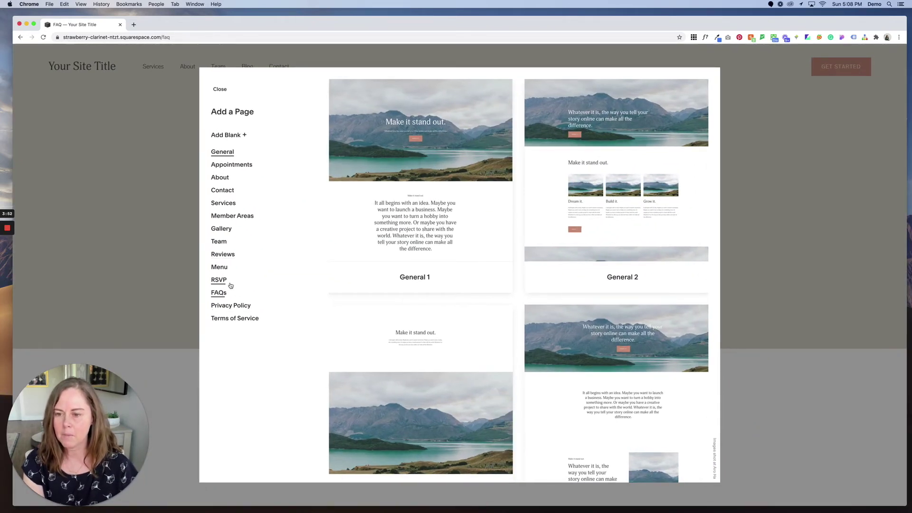
{"action": "left_click", "coordinate": [224, 205]}
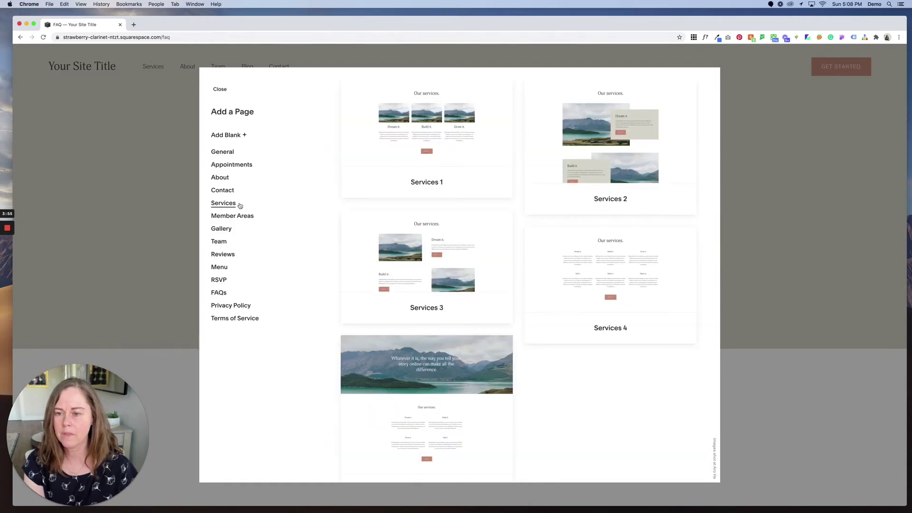
{"action": "scroll", "coordinate": [349, 265], "scroll_direction": "down", "scroll_amount": 2}
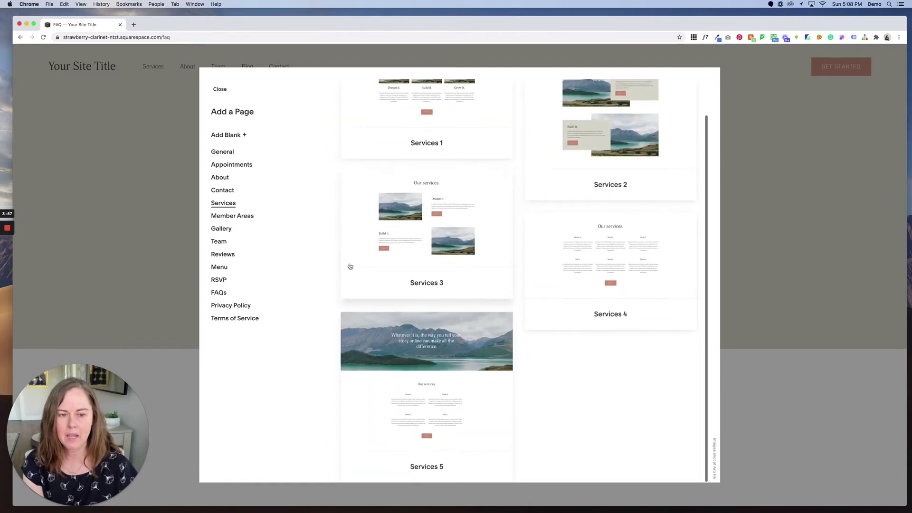
{"action": "scroll", "coordinate": [409, 262], "scroll_direction": "up", "scroll_amount": 2}
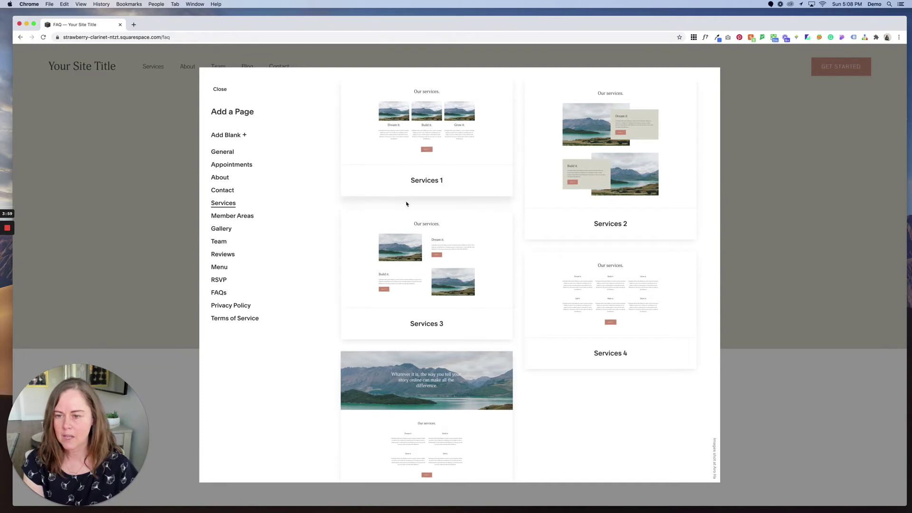
{"action": "left_click", "coordinate": [219, 178]}
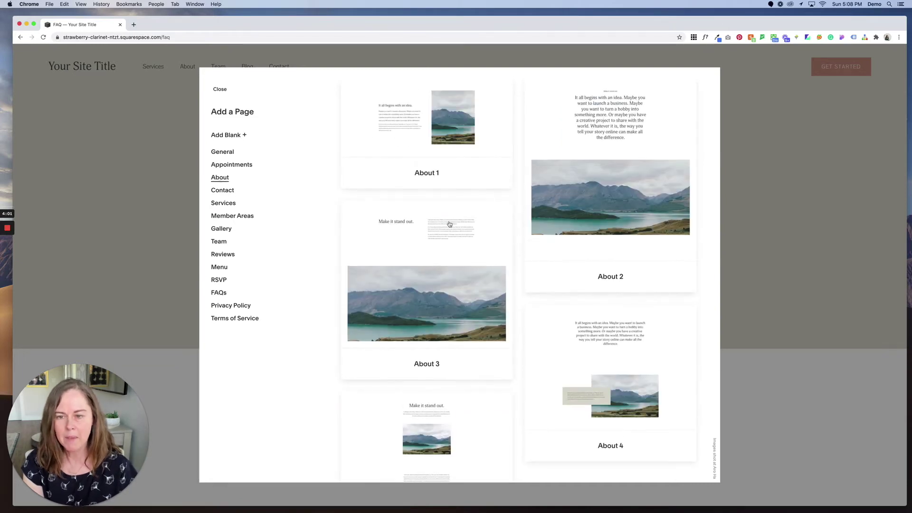
{"action": "left_click", "coordinate": [220, 89]}
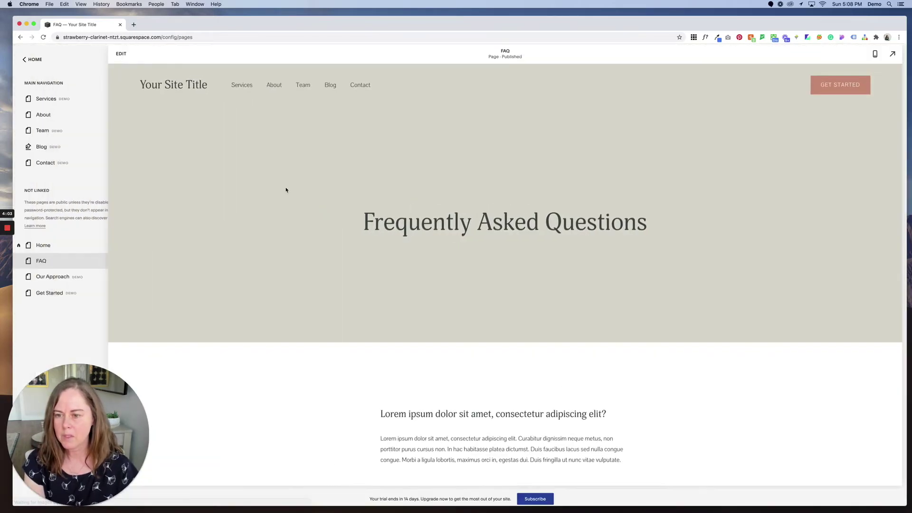
Create a Not Linked blog collection using the Blog 2 layout
{"action": "left_click", "coordinate": [122, 193]}
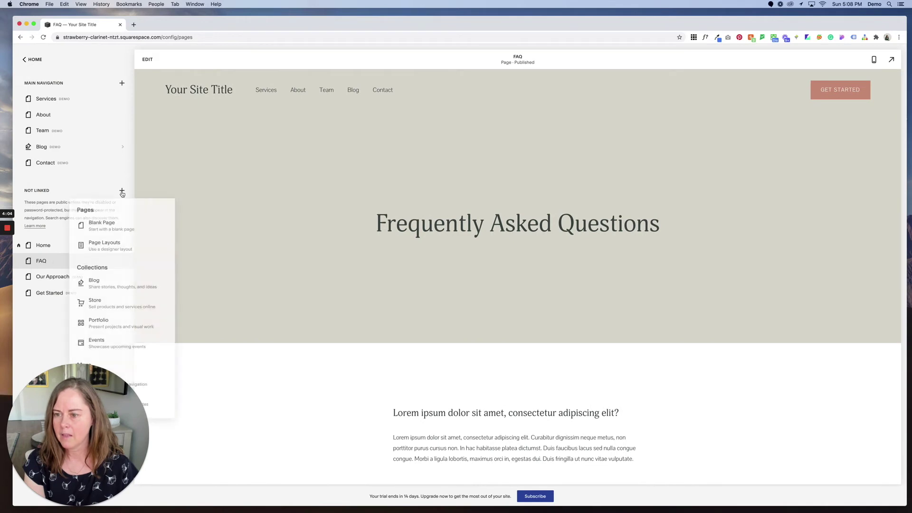
{"action": "left_click", "coordinate": [107, 289]}
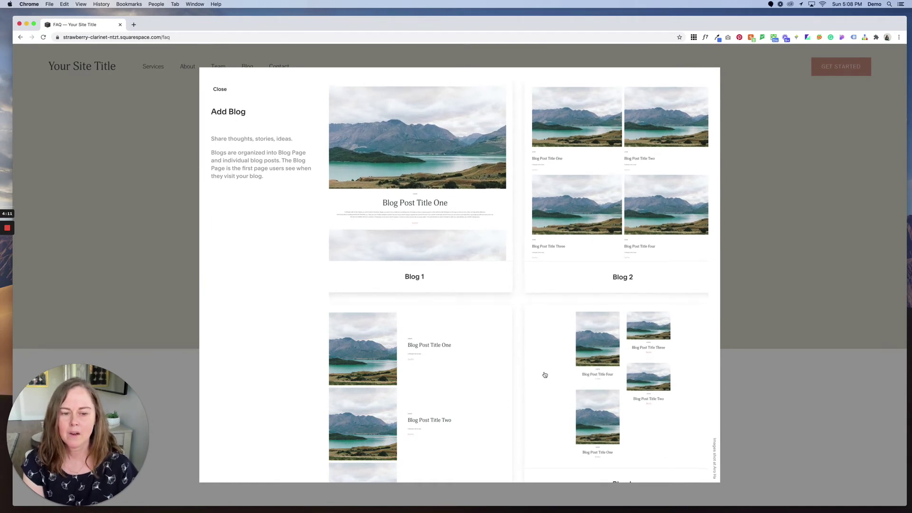
{"action": "scroll", "coordinate": [545, 375], "scroll_direction": "down", "scroll_amount": 2}
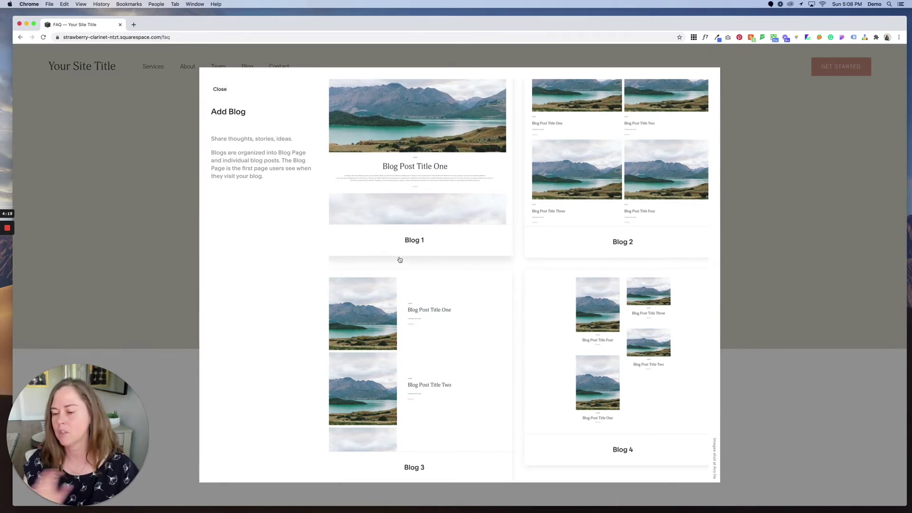
{"action": "left_click", "coordinate": [590, 197]}
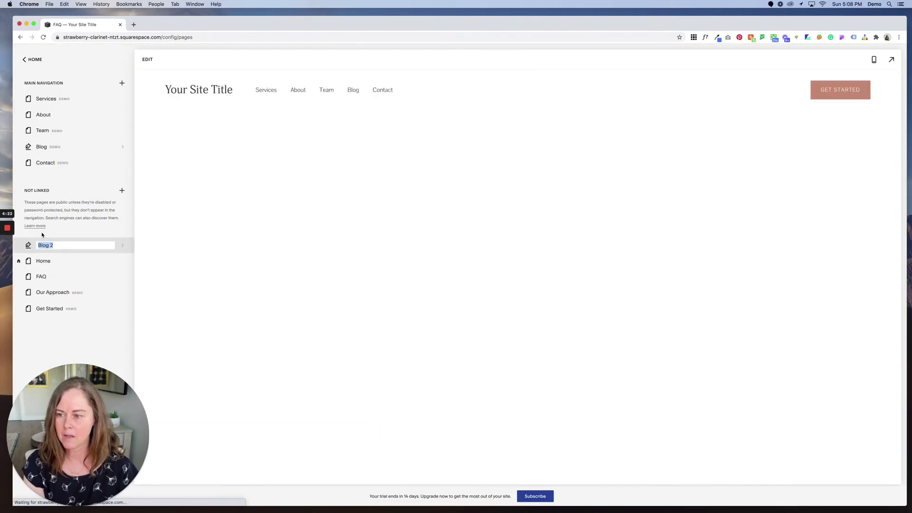
Keep the name Blog 2, then clear the blog's SEO title and save its settings
{"action": "key", "text": "Return"}
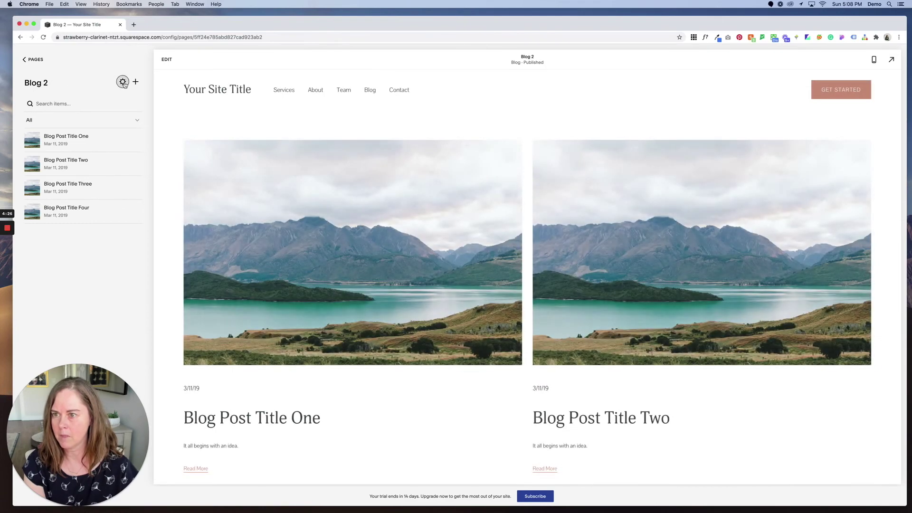
{"action": "left_click", "coordinate": [123, 83]}
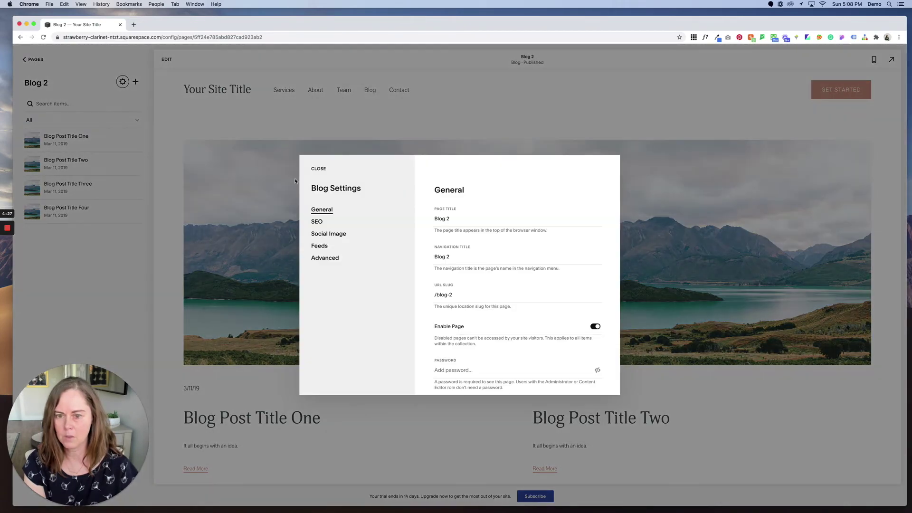
{"action": "left_click", "coordinate": [451, 216]}
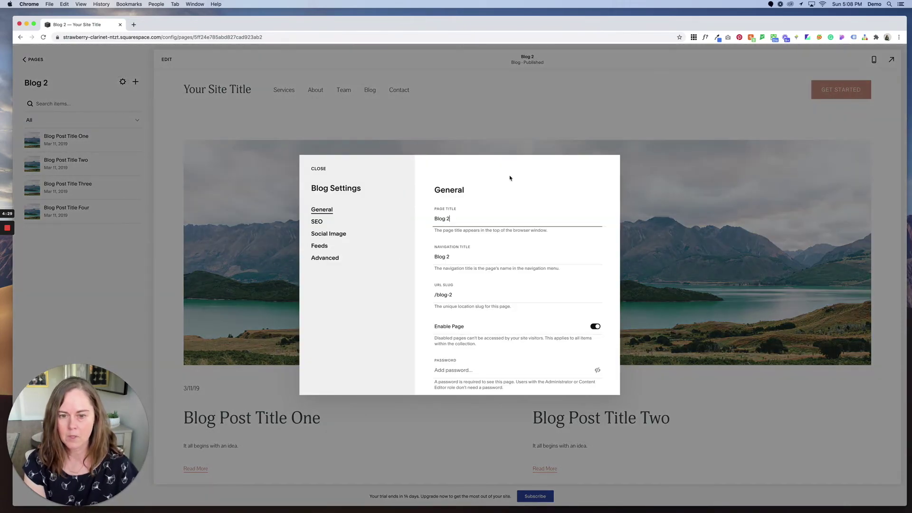
{"action": "left_click", "coordinate": [317, 222]}
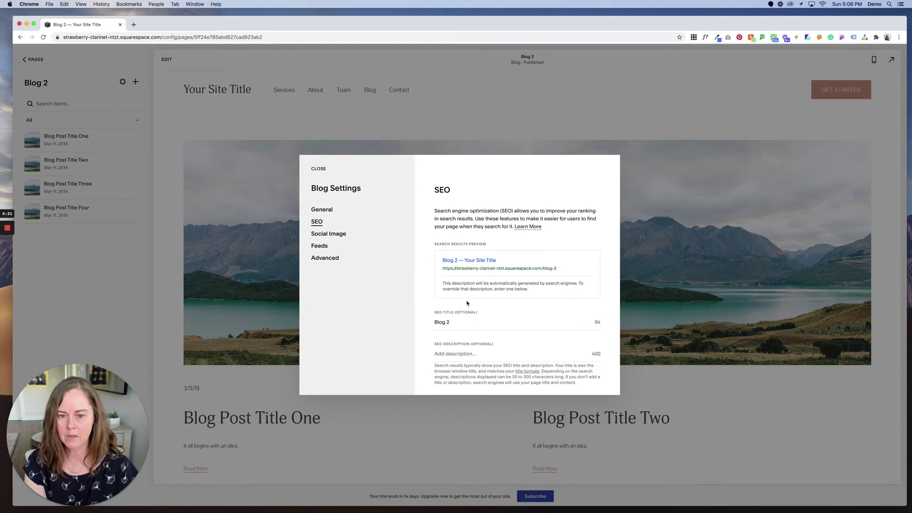
{"action": "left_click", "coordinate": [455, 325]}
{"action": "triple_click", "coordinate": [455, 325]}
{"action": "key", "text": "BackSpace"}
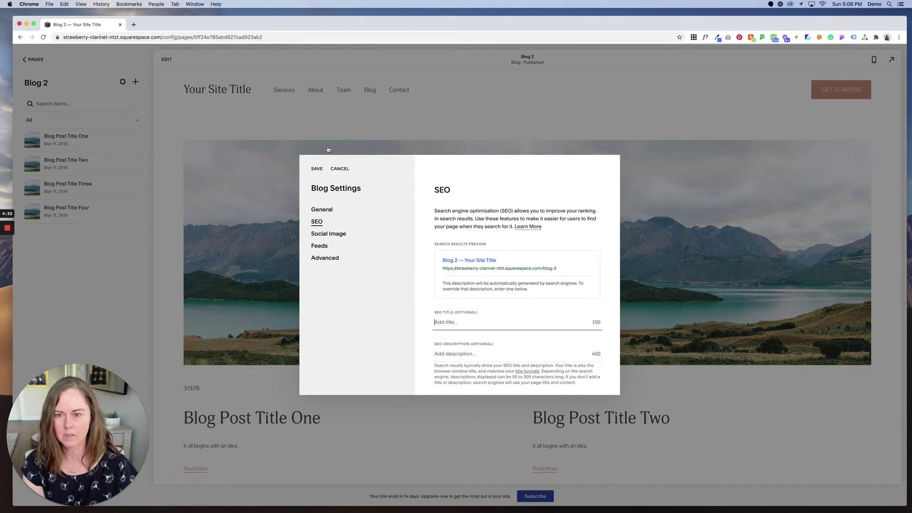
{"action": "left_click", "coordinate": [317, 169]}
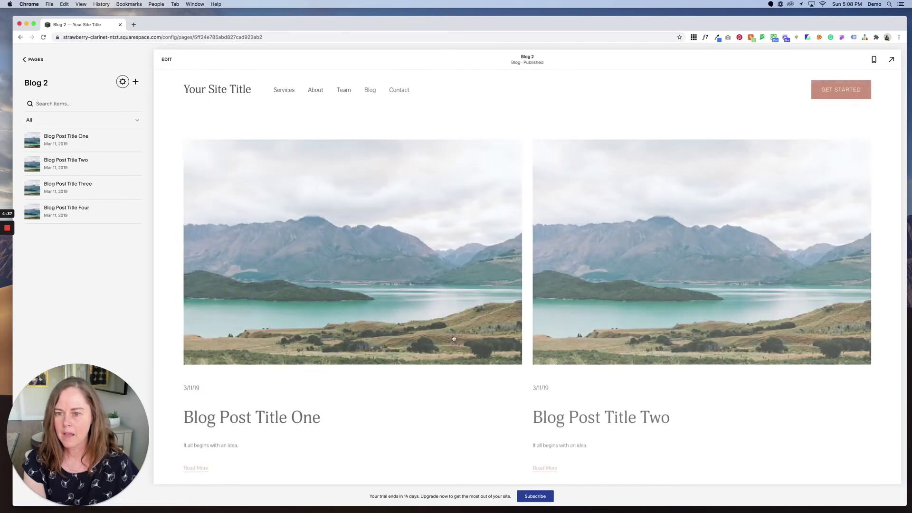
Switch the Blog 2 layout to Alternating Side By Side Blog, after trying Masonry
{"action": "left_click", "coordinate": [168, 59]}
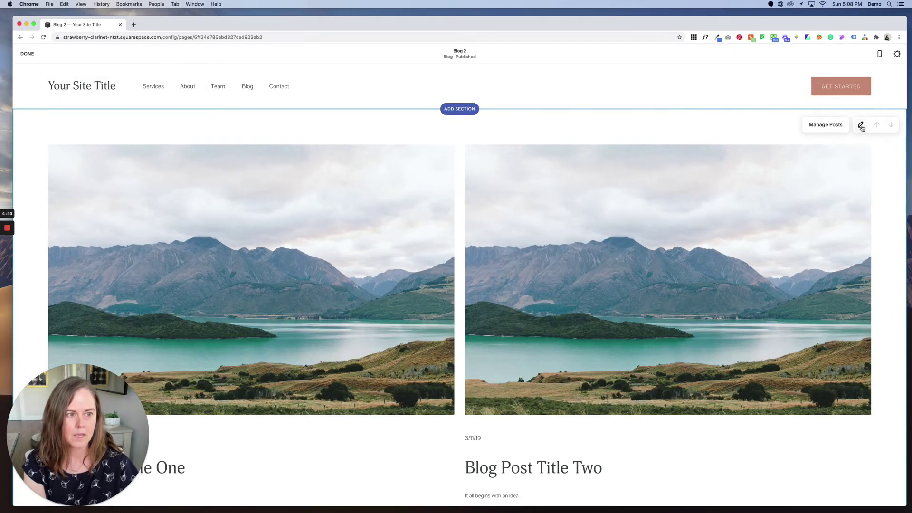
{"action": "left_click", "coordinate": [861, 125]}
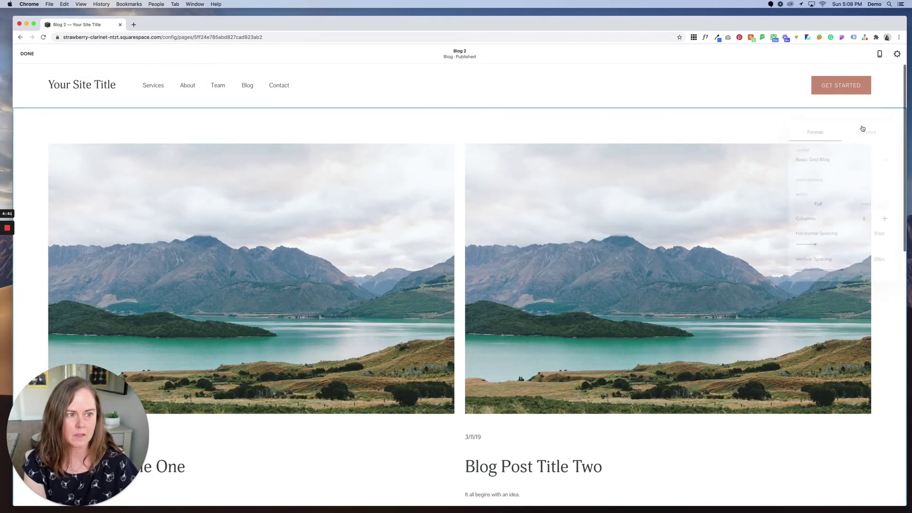
{"action": "left_click", "coordinate": [831, 164]}
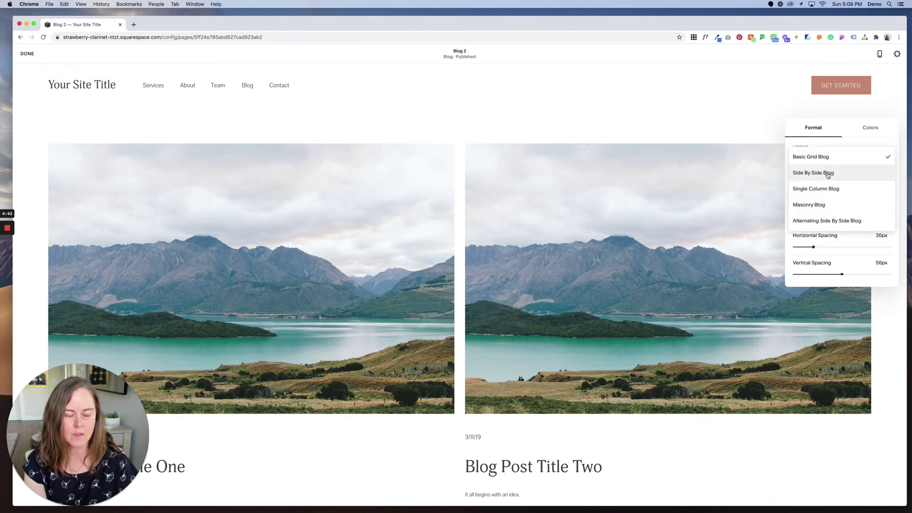
{"action": "left_click", "coordinate": [826, 174]}
{"action": "left_click", "coordinate": [822, 161]}
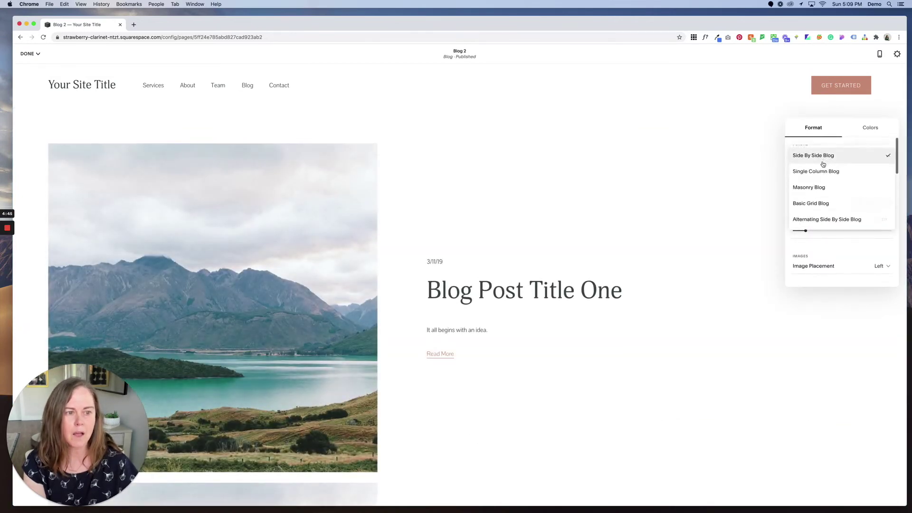
{"action": "left_click", "coordinate": [825, 186]}
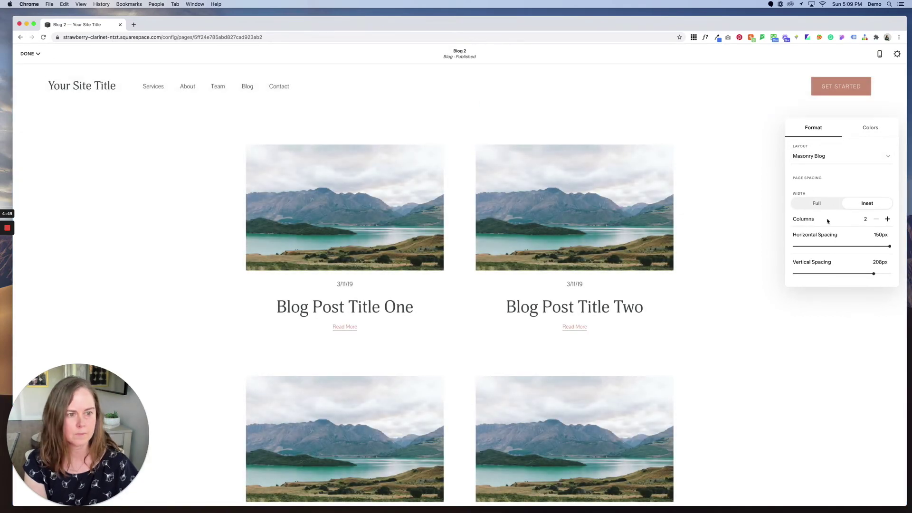
{"action": "left_click", "coordinate": [819, 157]}
{"action": "left_click", "coordinate": [810, 219]}
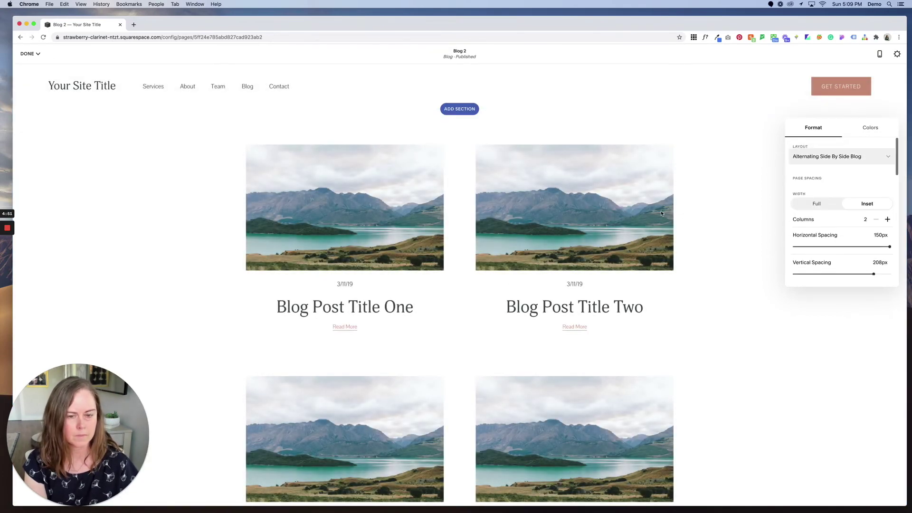
Save the blog layout change and return to the Pages list
{"action": "left_click", "coordinate": [30, 53]}
{"action": "left_click", "coordinate": [34, 69]}
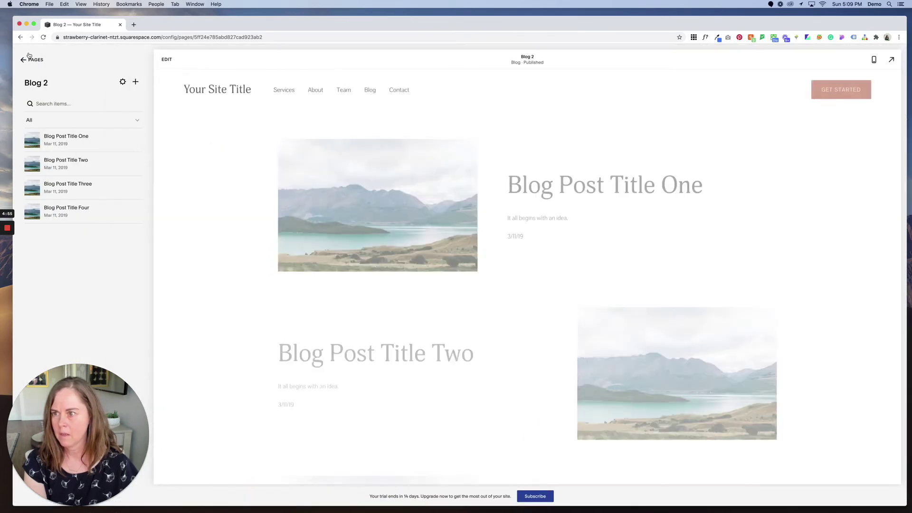
{"action": "left_click", "coordinate": [33, 60]}
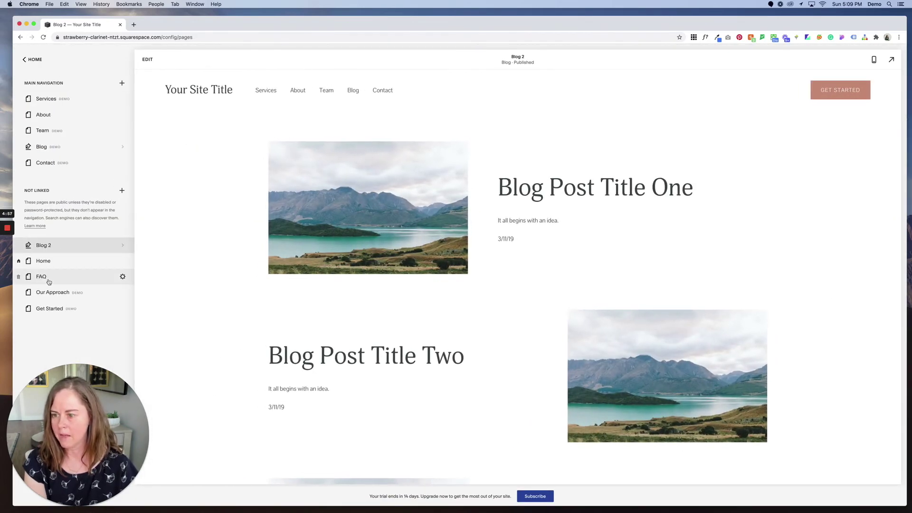
Add the first Social Instagram grid layout, 'Follow our journey.', below the FAQ header
{"action": "left_click", "coordinate": [49, 282]}
{"action": "left_click", "coordinate": [456, 179]}
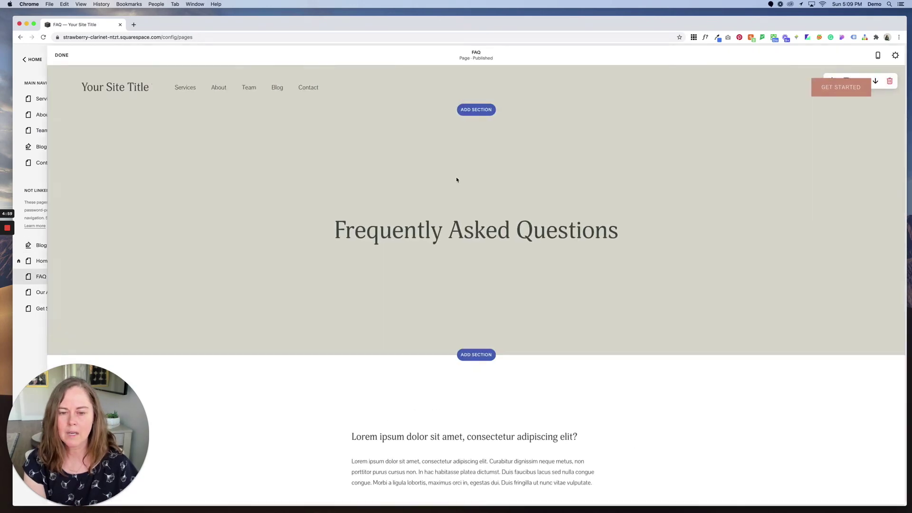
{"action": "scroll", "coordinate": [456, 179], "scroll_direction": "down", "scroll_amount": 3}
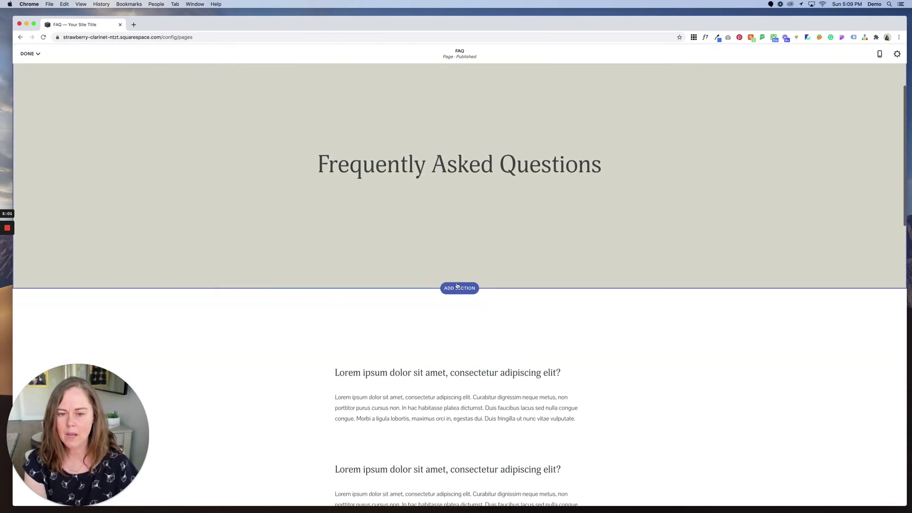
{"action": "left_click", "coordinate": [457, 287]}
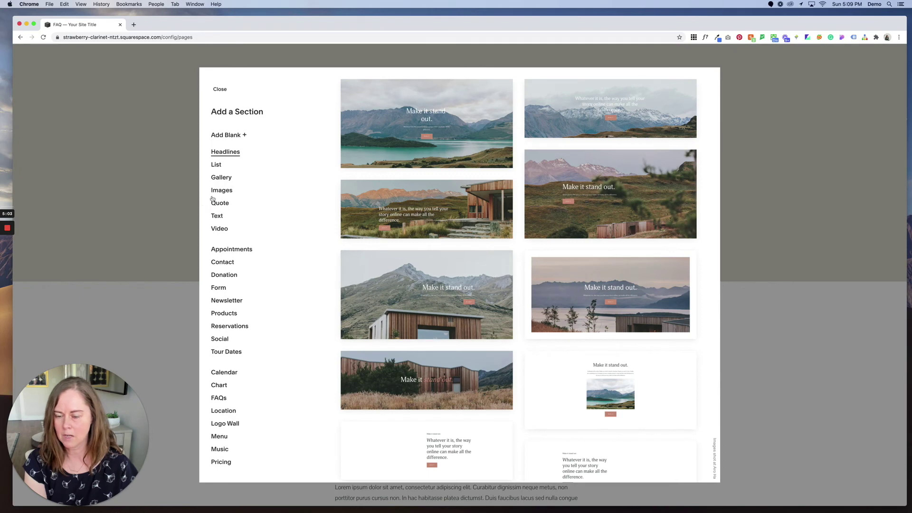
{"action": "left_click", "coordinate": [231, 340]}
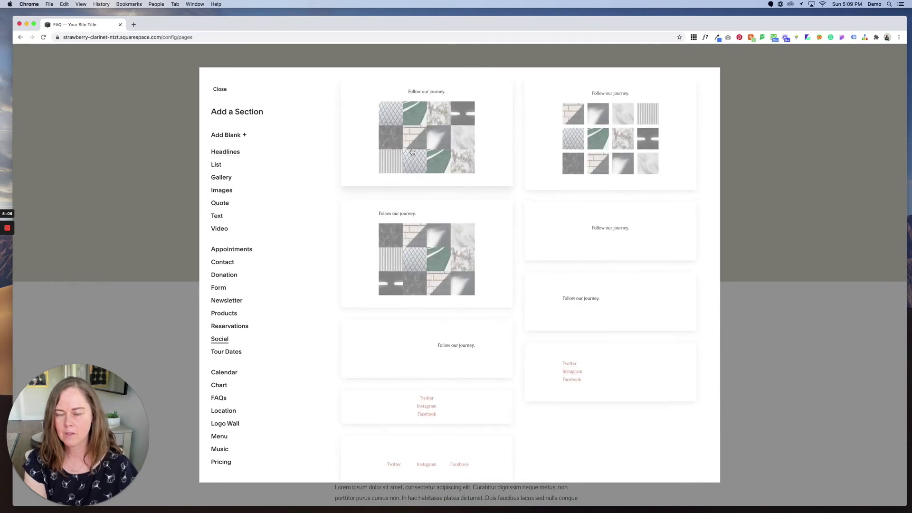
{"action": "left_click", "coordinate": [412, 151]}
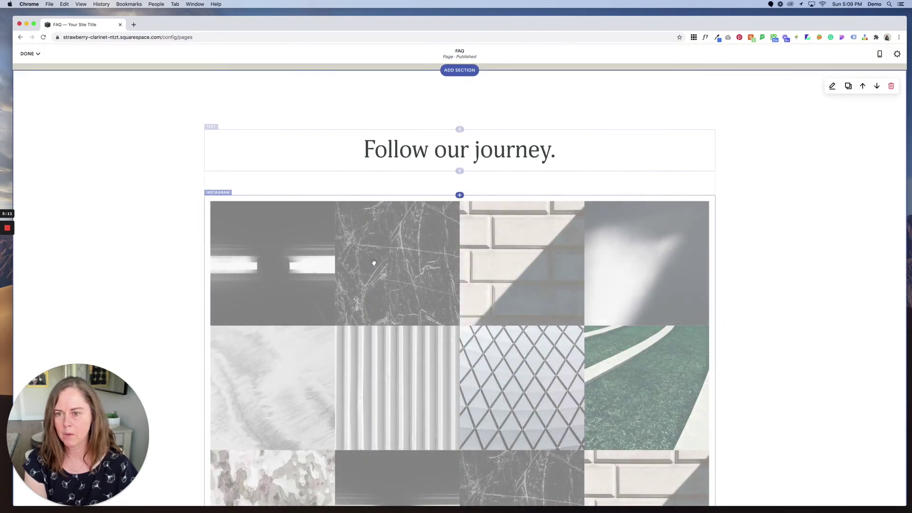
{"action": "scroll", "coordinate": [374, 263], "scroll_direction": "down", "scroll_amount": 5}
Apply the Dark Minimal colour theme to the FAQ questions section
{"action": "scroll", "coordinate": [383, 240], "scroll_direction": "up", "scroll_amount": 8}
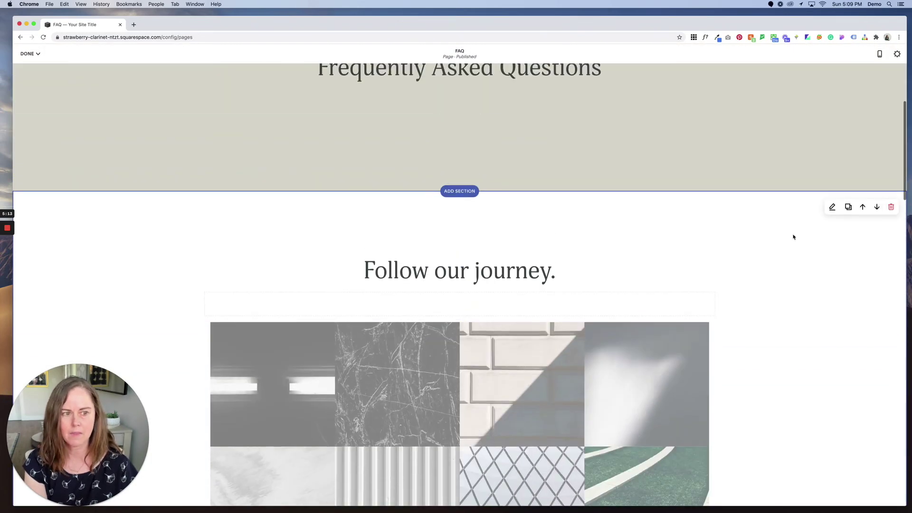
{"action": "scroll", "coordinate": [801, 248], "scroll_direction": "down", "scroll_amount": 10}
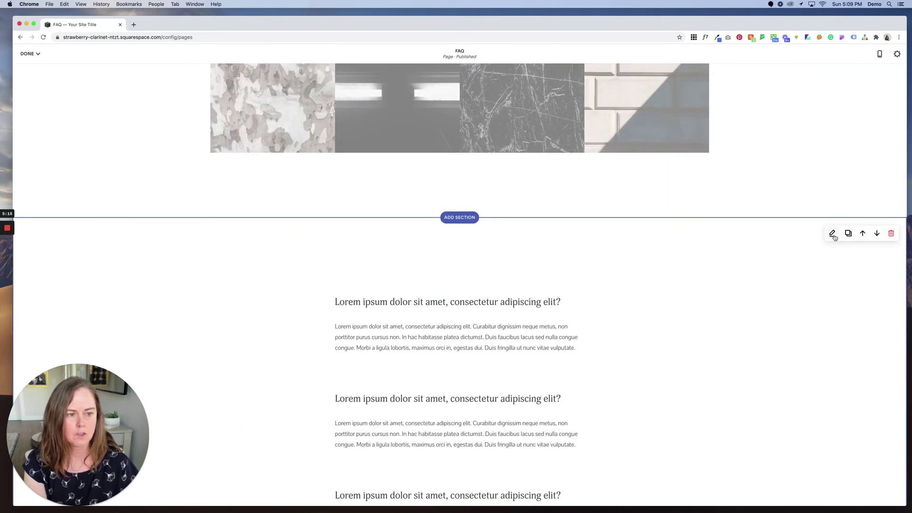
{"action": "left_click", "coordinate": [834, 235]}
{"action": "left_click", "coordinate": [880, 237]}
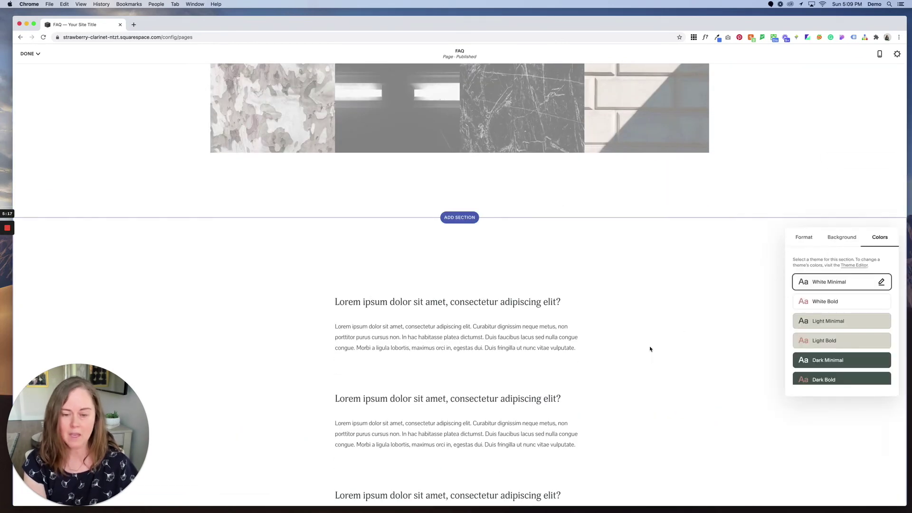
{"action": "scroll", "coordinate": [841, 326], "scroll_direction": "down", "scroll_amount": 3}
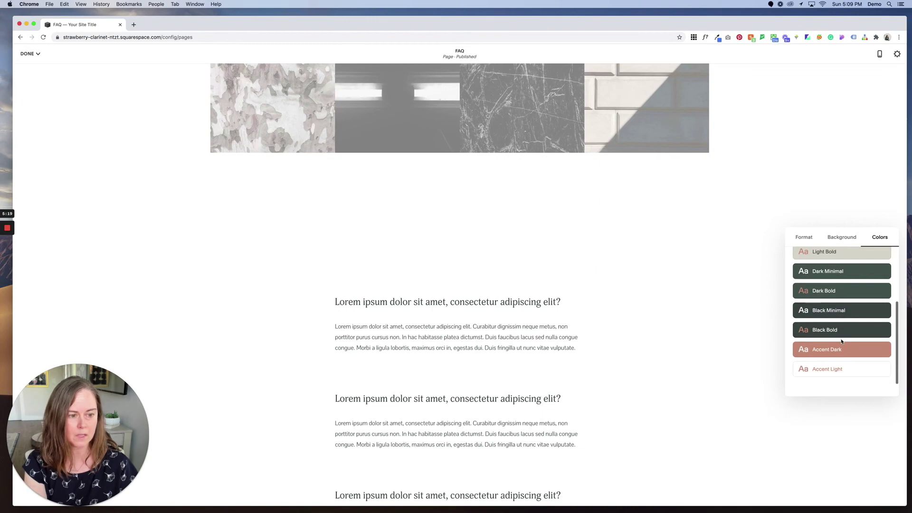
{"action": "left_click", "coordinate": [841, 270]}
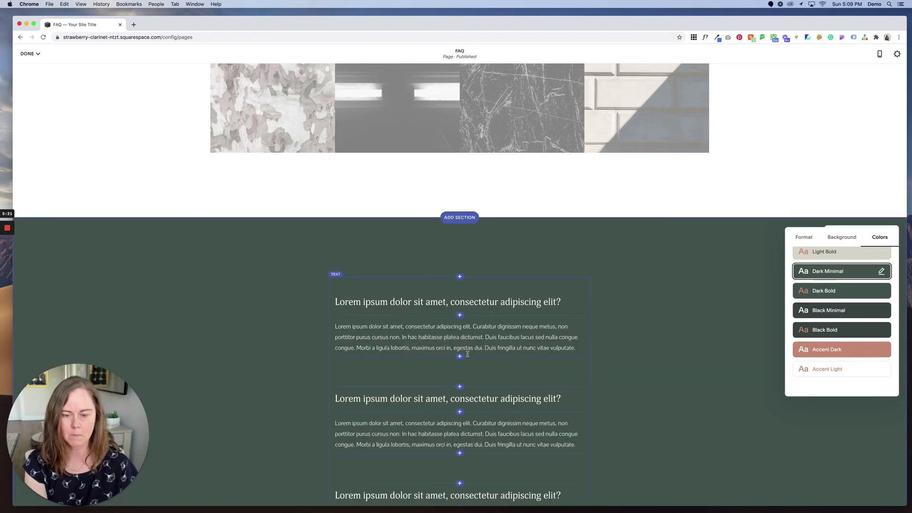
Review the darkened FAQ page and save the edits
{"action": "scroll", "coordinate": [468, 354], "scroll_direction": "down", "scroll_amount": 10}
{"action": "scroll", "coordinate": [468, 354], "scroll_direction": "down", "scroll_amount": 3}
{"action": "scroll", "coordinate": [468, 354], "scroll_direction": "up", "scroll_amount": 15}
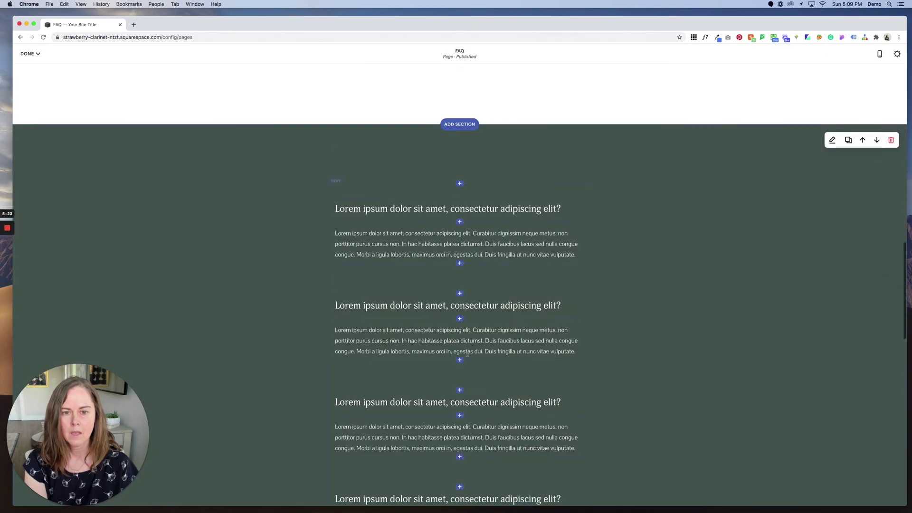
{"action": "scroll", "coordinate": [467, 354], "scroll_direction": "down", "scroll_amount": 10}
{"action": "scroll", "coordinate": [467, 354], "scroll_direction": "down", "scroll_amount": 3}
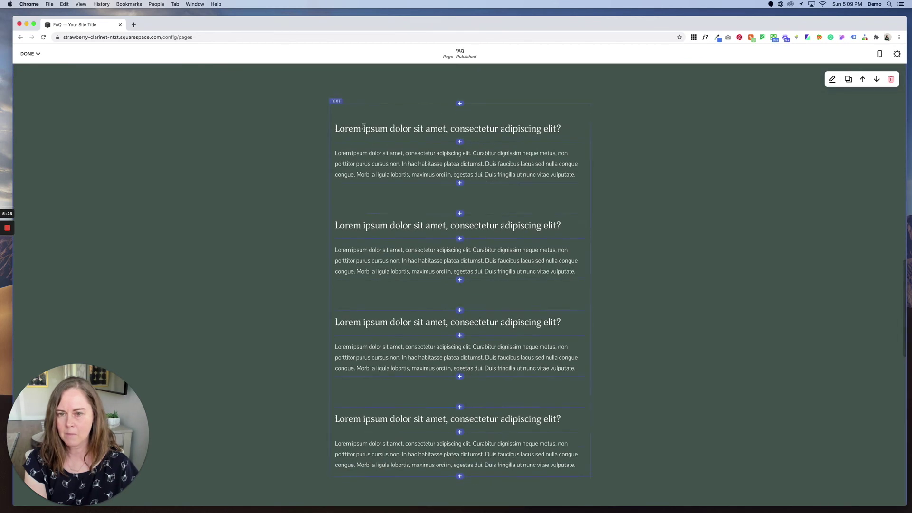
{"action": "scroll", "coordinate": [688, 246], "scroll_direction": "up", "scroll_amount": 6}
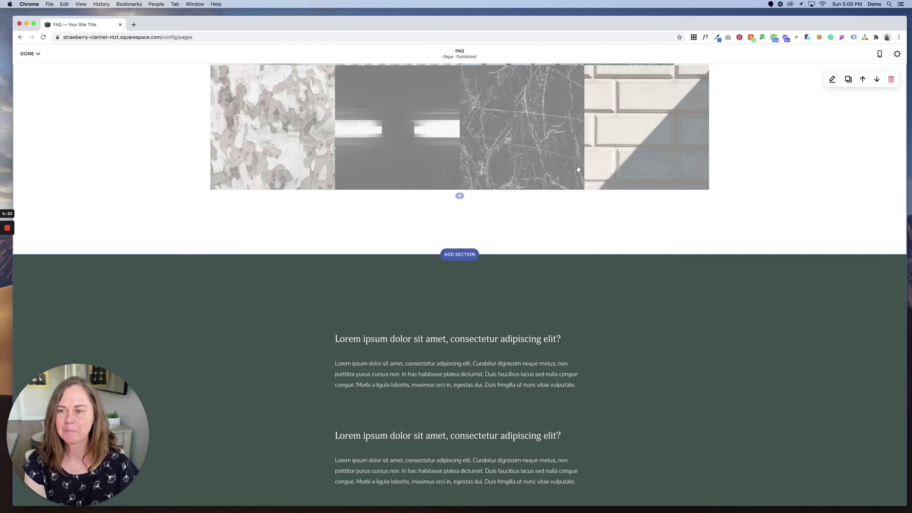
{"action": "scroll", "coordinate": [824, 283], "scroll_direction": "up", "scroll_amount": 10}
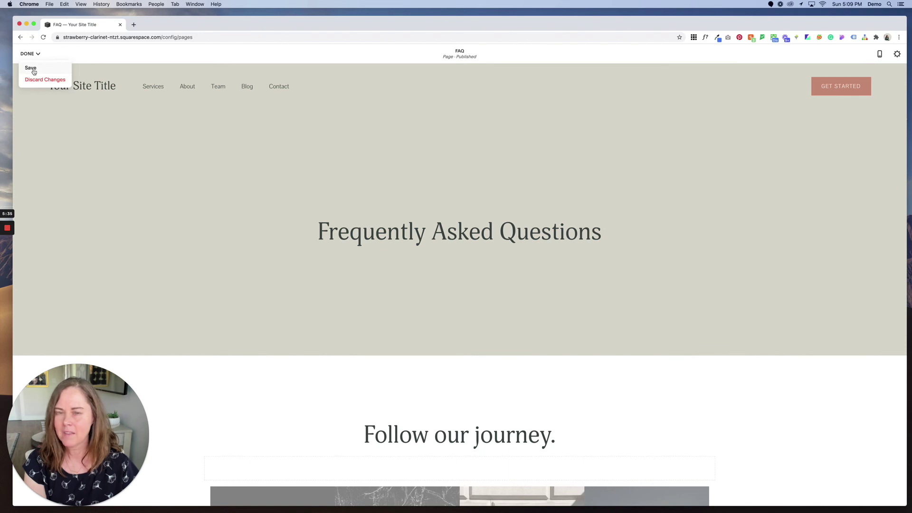
{"action": "left_click", "coordinate": [31, 67]}
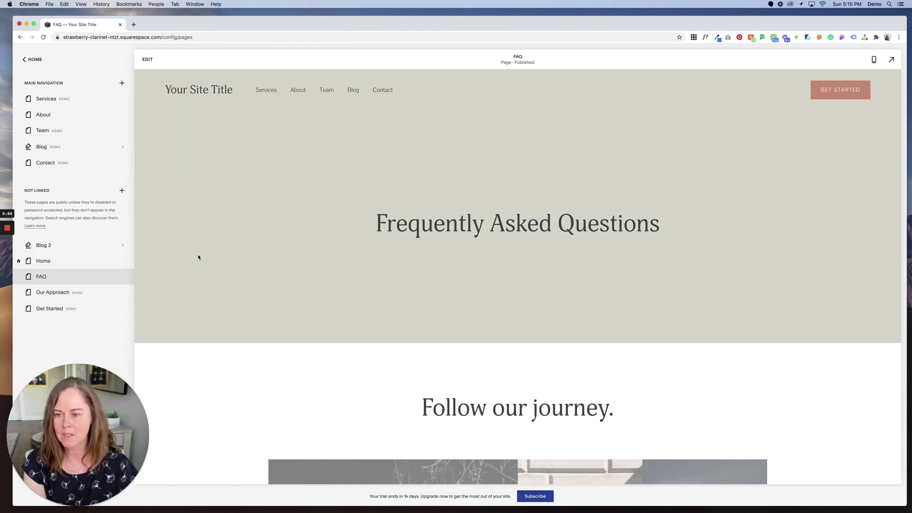
Open the settings for the Blog 2 page
{"action": "left_click", "coordinate": [113, 246]}
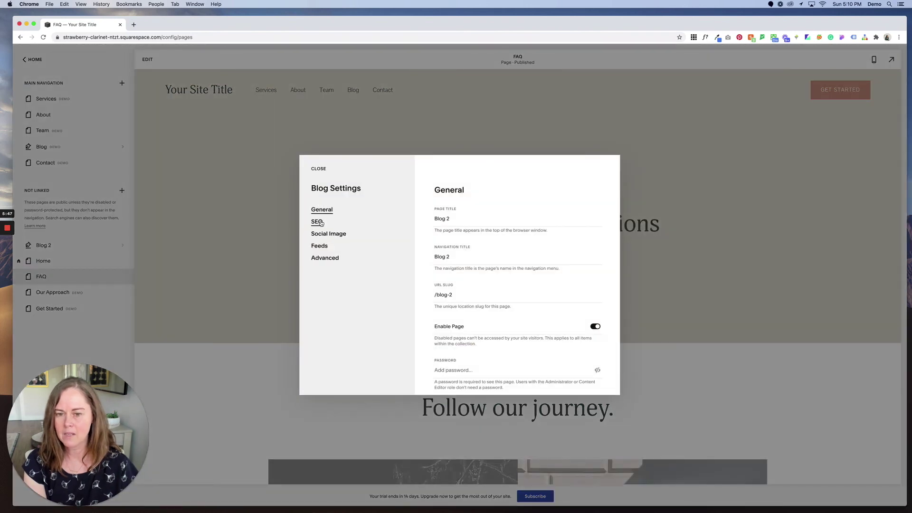
Replace the Blog 2 page title with 'tips' on the General tab
{"action": "left_click", "coordinate": [321, 223]}
{"action": "left_click", "coordinate": [442, 323]}
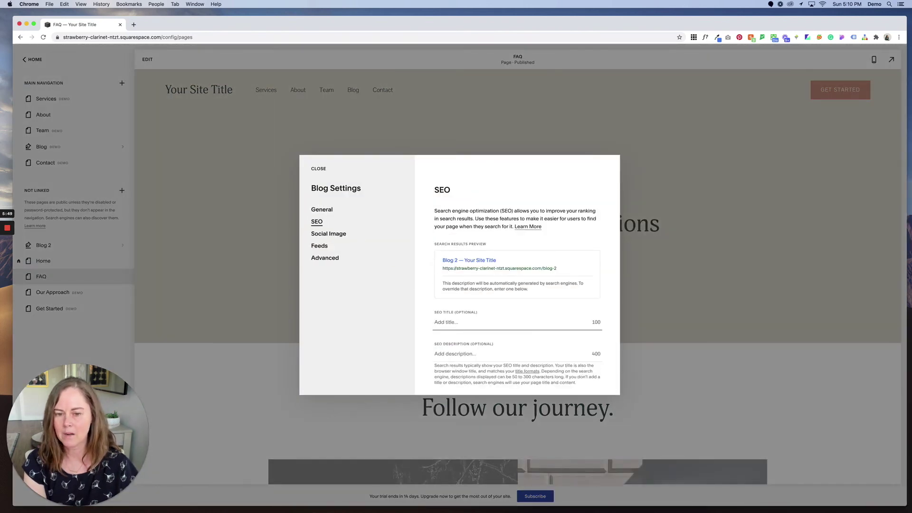
{"action": "left_click", "coordinate": [322, 211]}
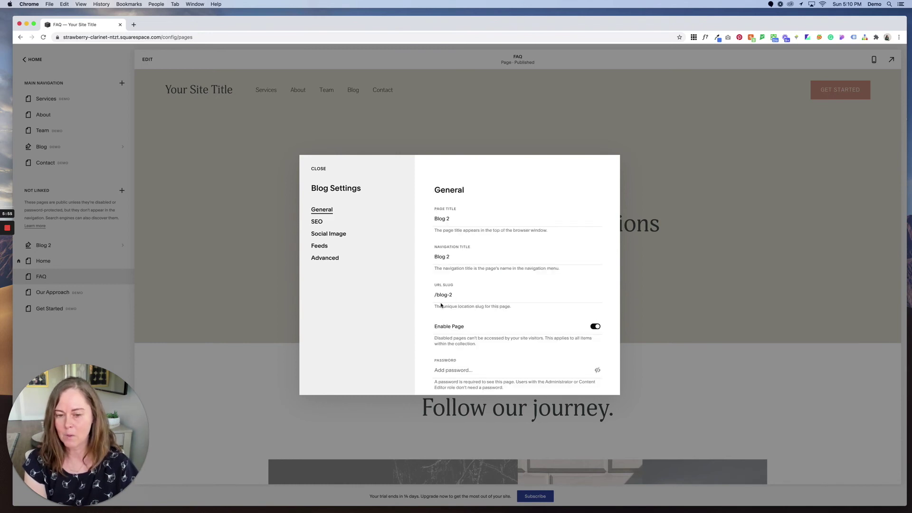
{"action": "left_click", "coordinate": [449, 217]}
{"action": "key", "text": "super+a"}
{"action": "type", "text": "tips"}
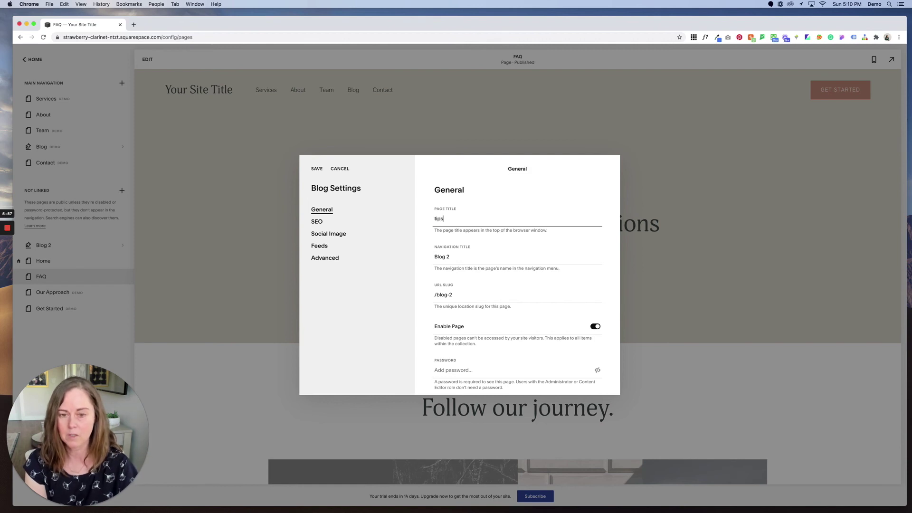
Set the navigation title to 'tips' and URL slug to '/tips', then save
{"action": "key", "text": "Tab"}
{"action": "type", "text": "ti"}
{"action": "key", "text": "Tab"}
{"action": "type", "text": "tips"}
{"action": "key", "text": "super+a"}
{"action": "type", "text": "tip"}
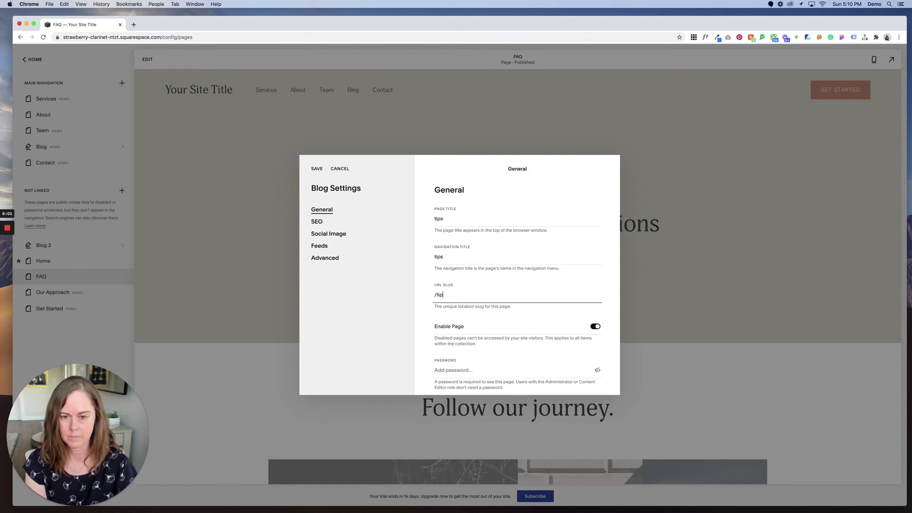
{"action": "left_click", "coordinate": [312, 169]}
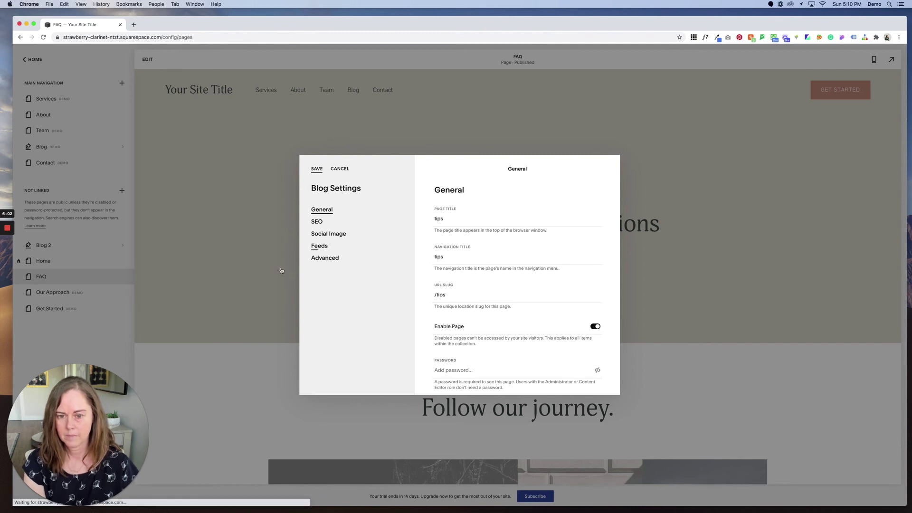